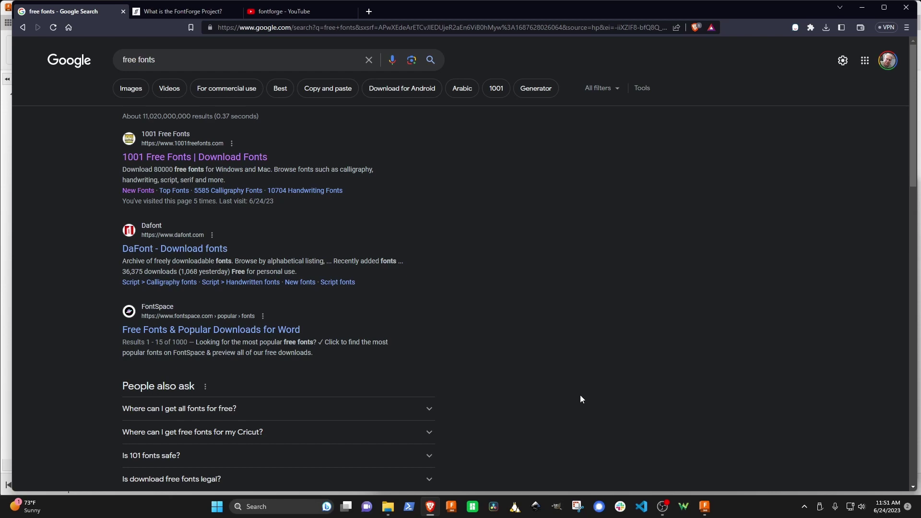
Step: Search 1001 Fonts for typographer-subway and open the Typographer Subway font page
{"action": "scroll", "coordinate": [580, 399], "scroll_direction": "down", "scroll_amount": 9}
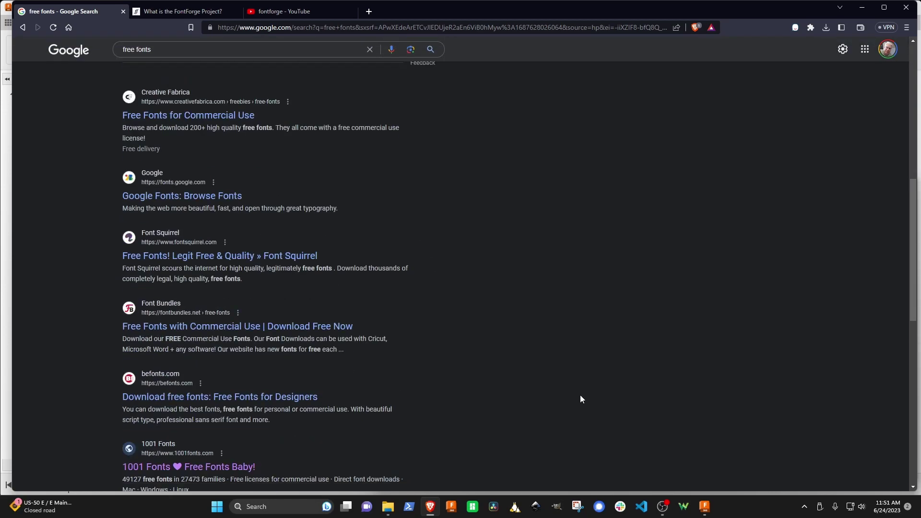
{"action": "left_click", "coordinate": [212, 468]}
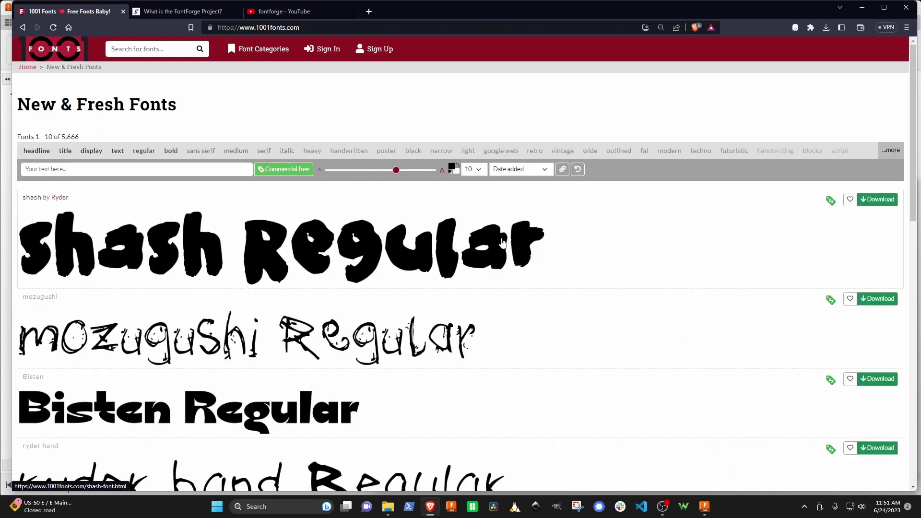
{"action": "left_click", "coordinate": [144, 50]}
{"action": "type", "text": "typographer-subway"}
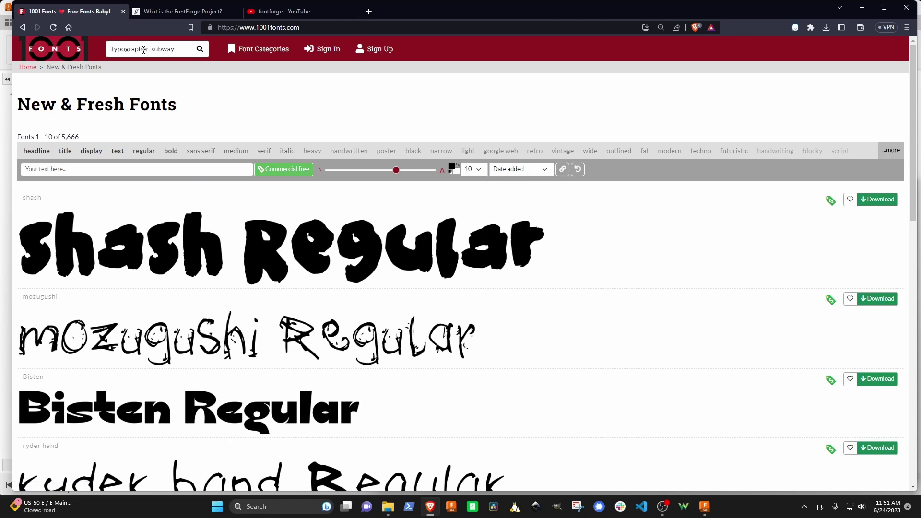
{"action": "key", "text": "Return"}
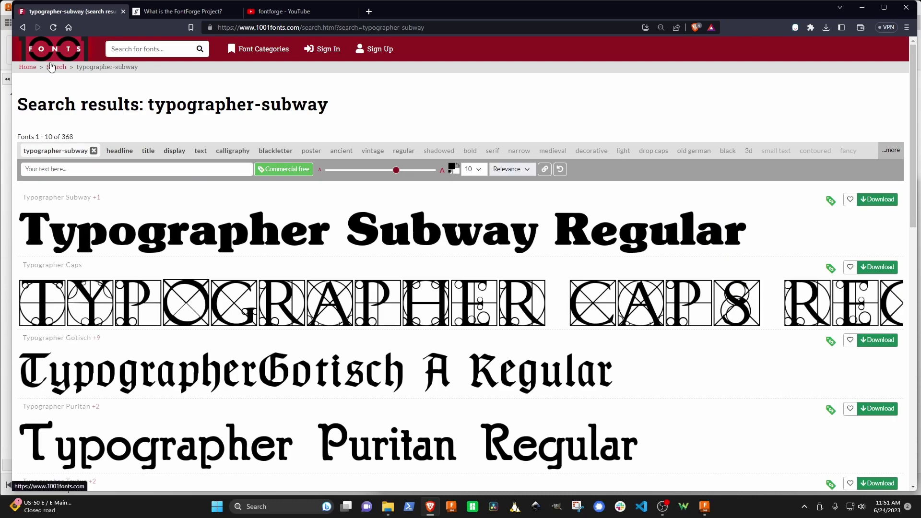
{"action": "left_click", "coordinate": [228, 245]}
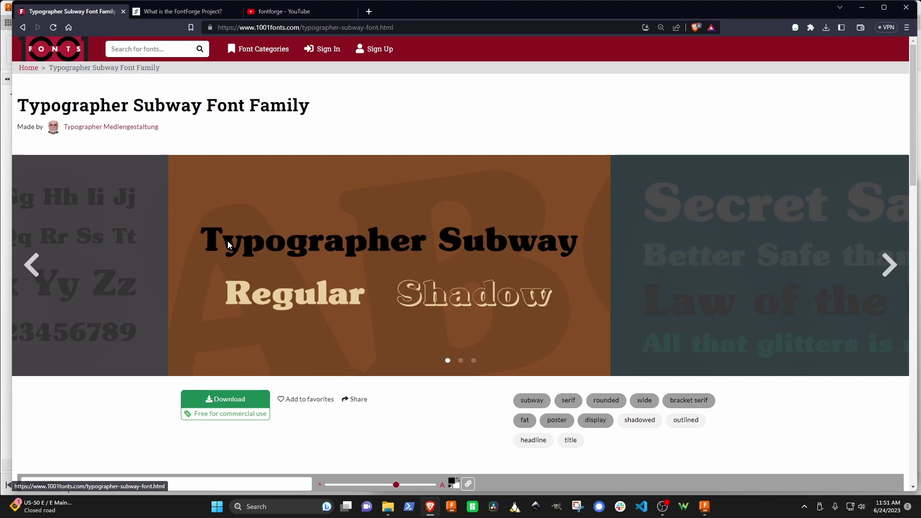
Step: Look over the Regular style's 232-character map
{"action": "scroll", "coordinate": [235, 242], "scroll_direction": "down", "scroll_amount": 4}
{"action": "scroll", "coordinate": [240, 243], "scroll_direction": "down", "scroll_amount": 2}
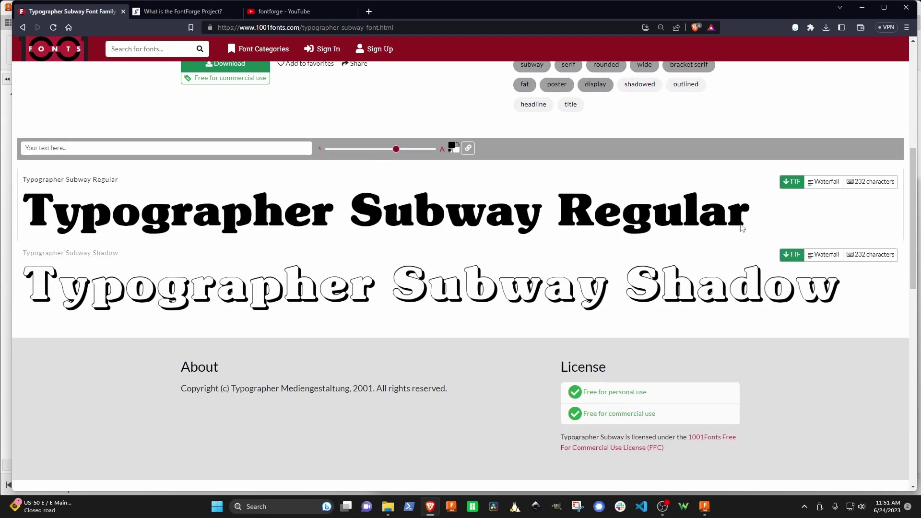
{"action": "left_click", "coordinate": [869, 182]}
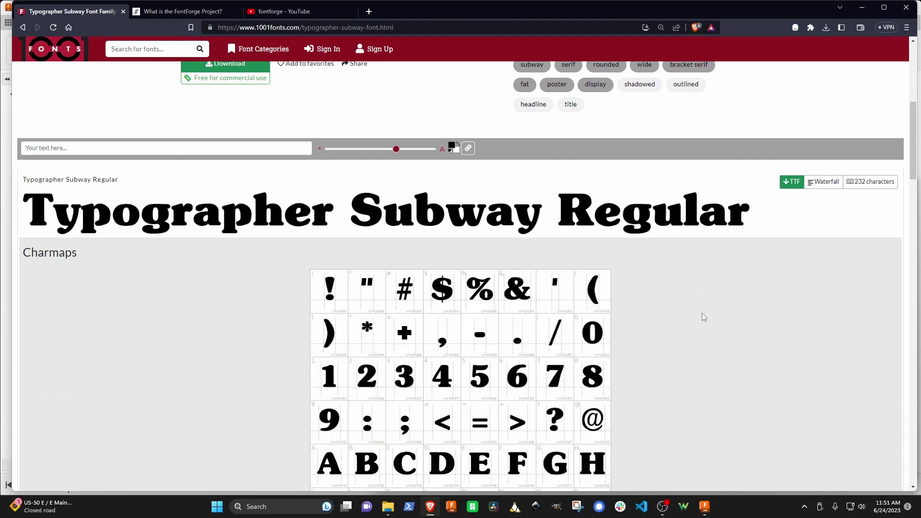
{"action": "scroll", "coordinate": [707, 313], "scroll_direction": "down", "scroll_amount": 5}
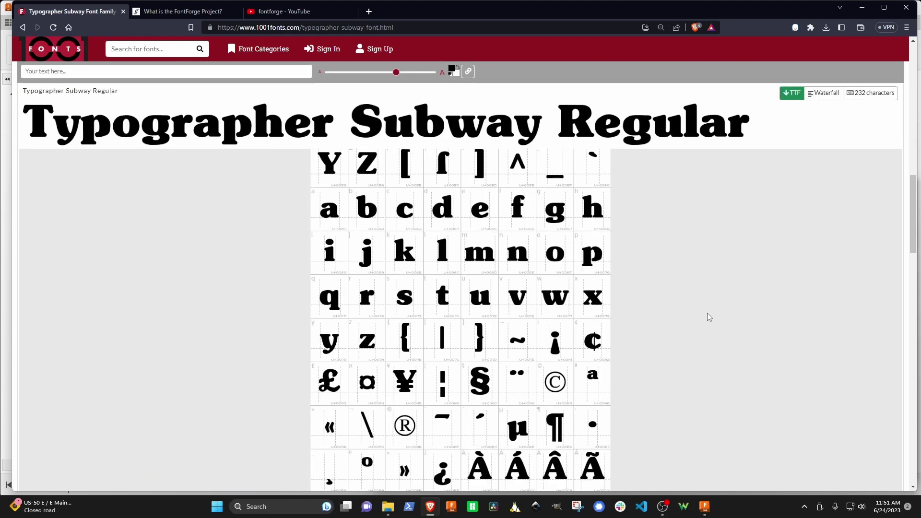
{"action": "scroll", "coordinate": [708, 313], "scroll_direction": "up", "scroll_amount": 5}
{"action": "scroll", "coordinate": [707, 313], "scroll_direction": "up", "scroll_amount": 2}
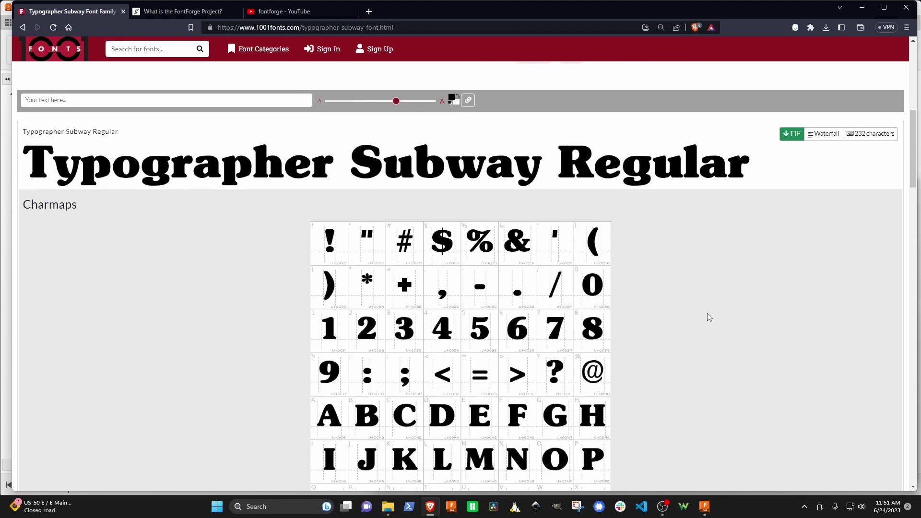
{"action": "scroll", "coordinate": [708, 313], "scroll_direction": "down", "scroll_amount": 3}
{"action": "scroll", "coordinate": [707, 313], "scroll_direction": "up", "scroll_amount": 2}
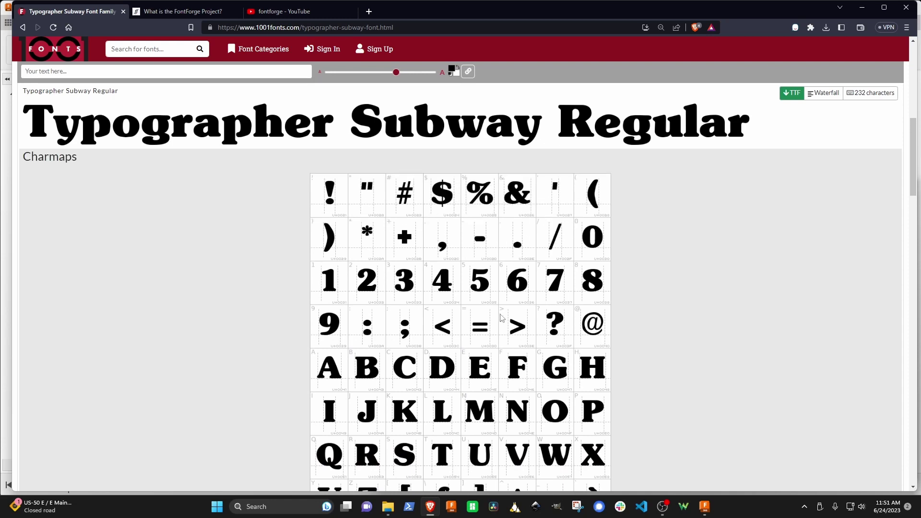
{"action": "scroll", "coordinate": [666, 332], "scroll_direction": "down", "scroll_amount": 3}
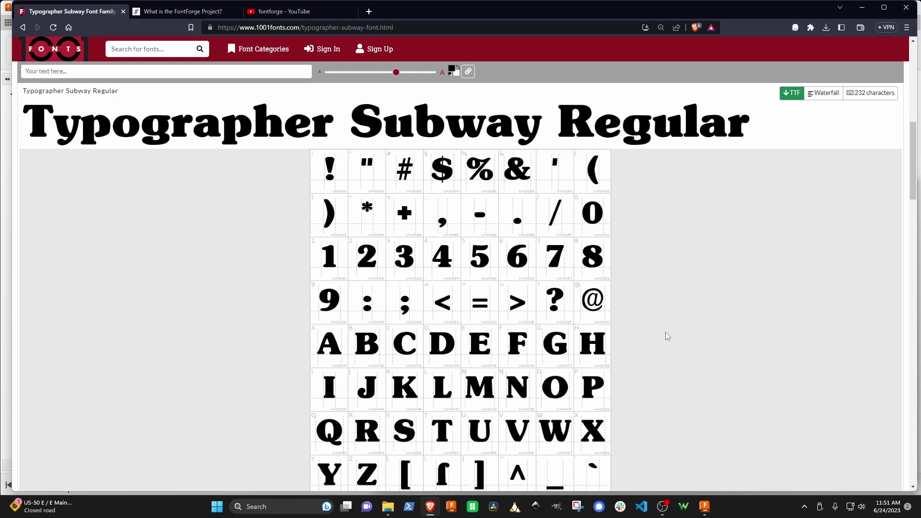
{"action": "scroll", "coordinate": [667, 332], "scroll_direction": "up", "scroll_amount": 1}
{"action": "scroll", "coordinate": [432, 347], "scroll_direction": "down", "scroll_amount": 3}
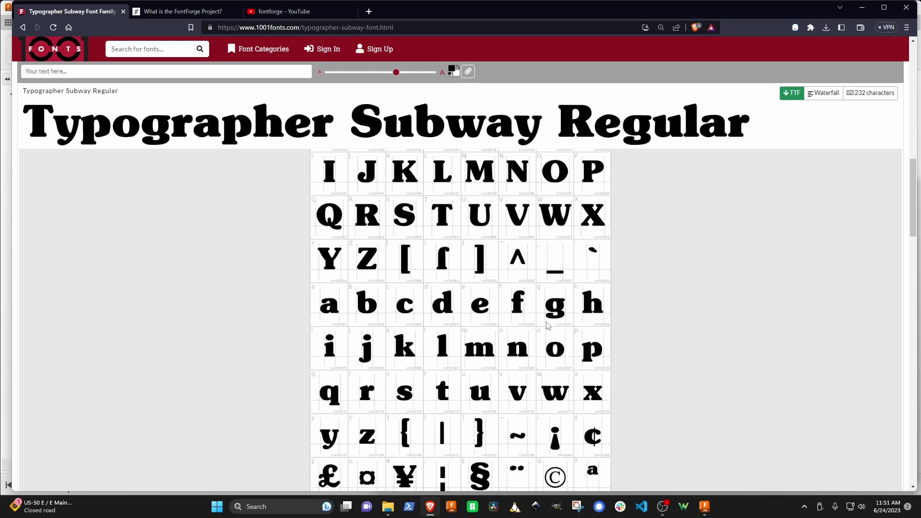
{"action": "scroll", "coordinate": [445, 386], "scroll_direction": "down", "scroll_amount": 2}
{"action": "scroll", "coordinate": [445, 386], "scroll_direction": "up", "scroll_amount": 2}
{"action": "scroll", "coordinate": [470, 218], "scroll_direction": "up", "scroll_amount": 2}
Step: Save the Regular TTF as typographer-subway.regular.ttf in tmp, then show the FontForge project page
{"action": "left_click", "coordinate": [799, 94]}
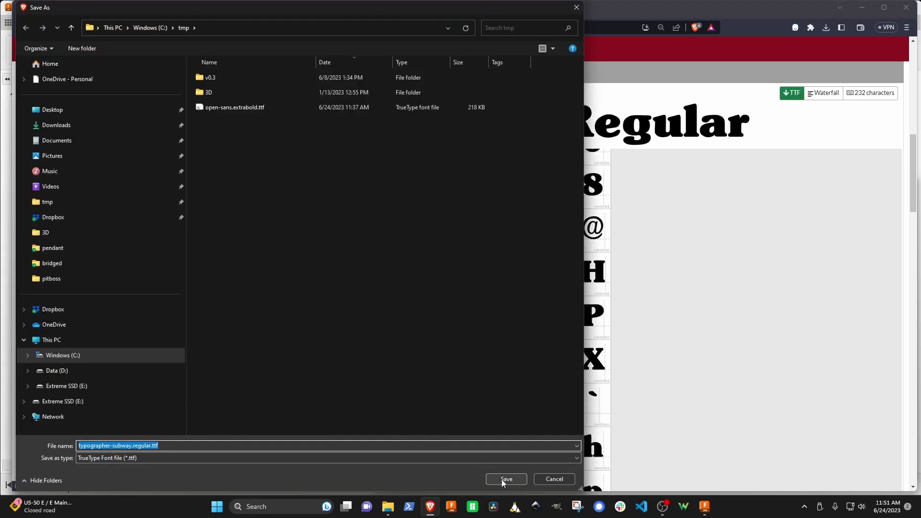
{"action": "left_click", "coordinate": [506, 479]}
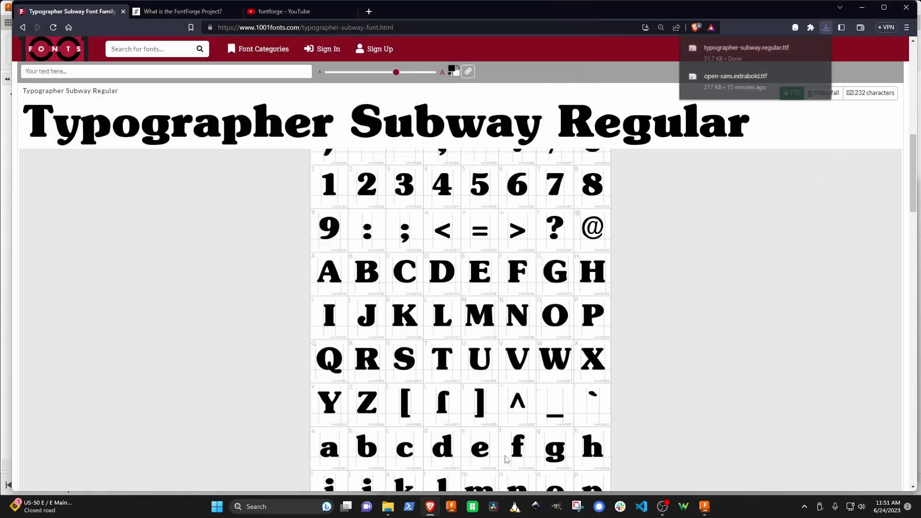
{"action": "left_click", "coordinate": [179, 11]}
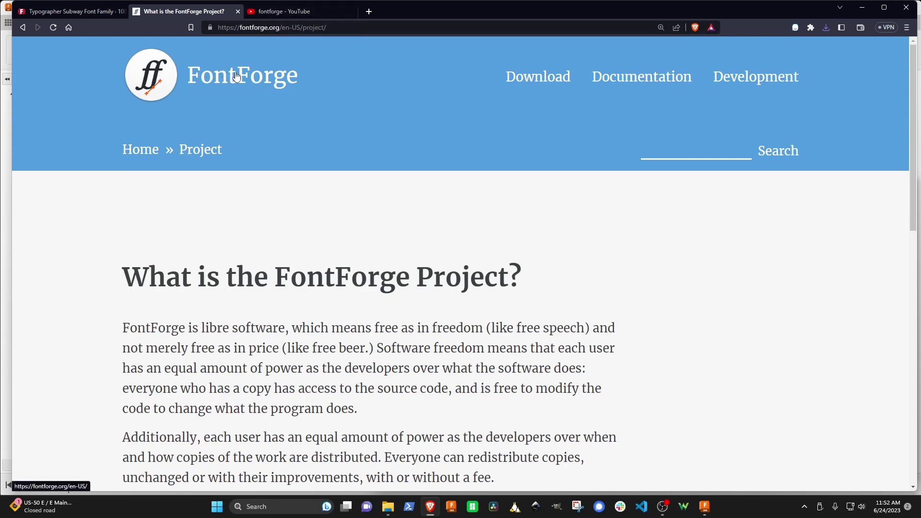
Step: Show the YouTube 'fontforge' search results listing FontForge tutorial videos
{"action": "left_click", "coordinate": [284, 13]}
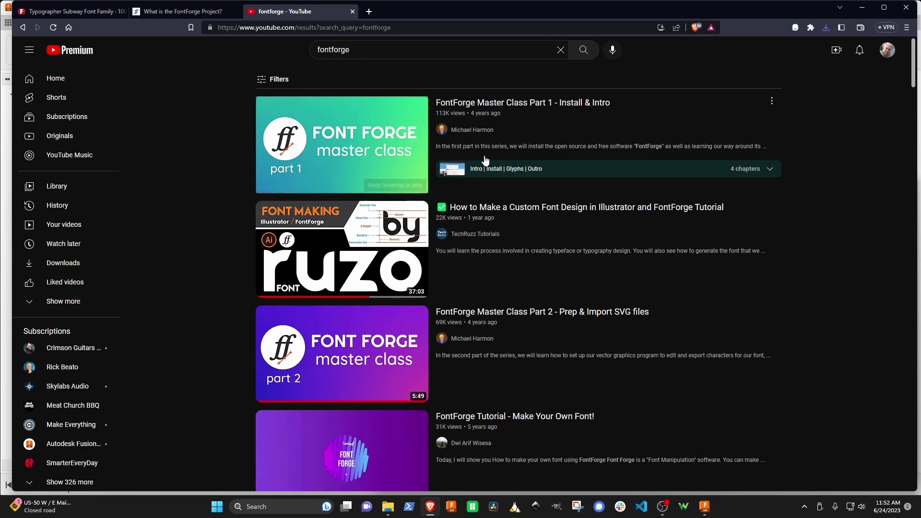
{"action": "mouse_move", "coordinate": [486, 159]}
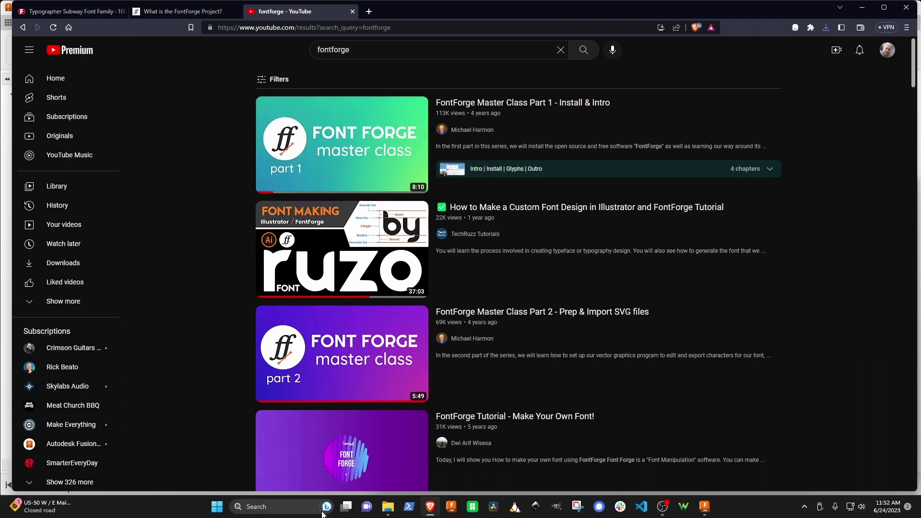
Step: Launch FontForge and open typographer-subway.regular.ttf from the C:\tmp folder
{"action": "left_click", "coordinate": [267, 507]}
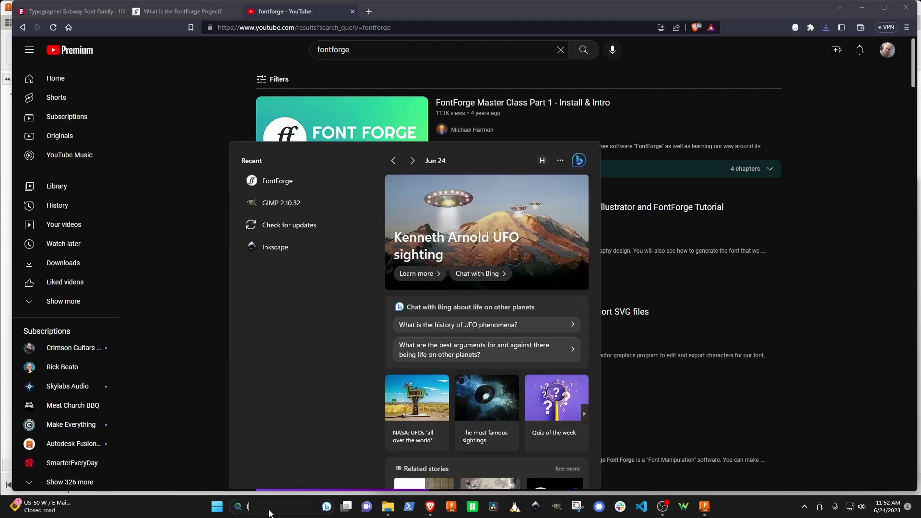
{"action": "type", "text": "f"}
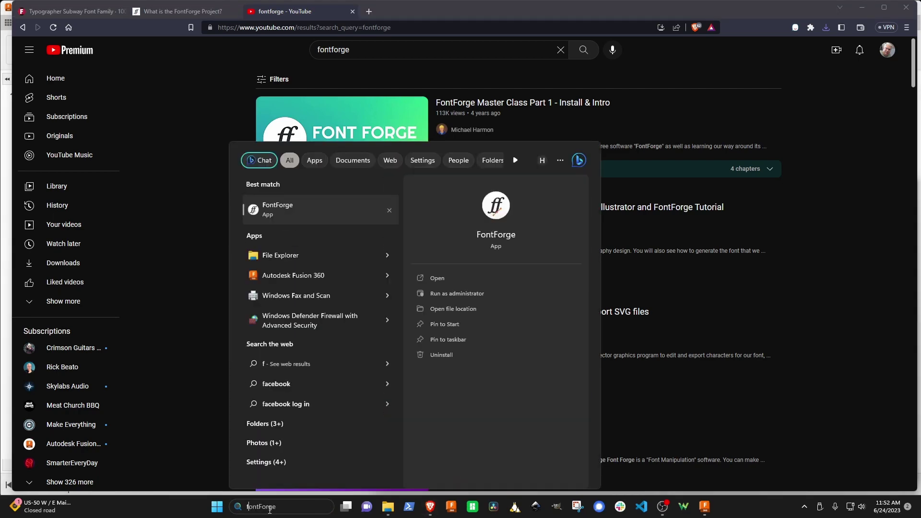
{"action": "left_click", "coordinate": [280, 211]}
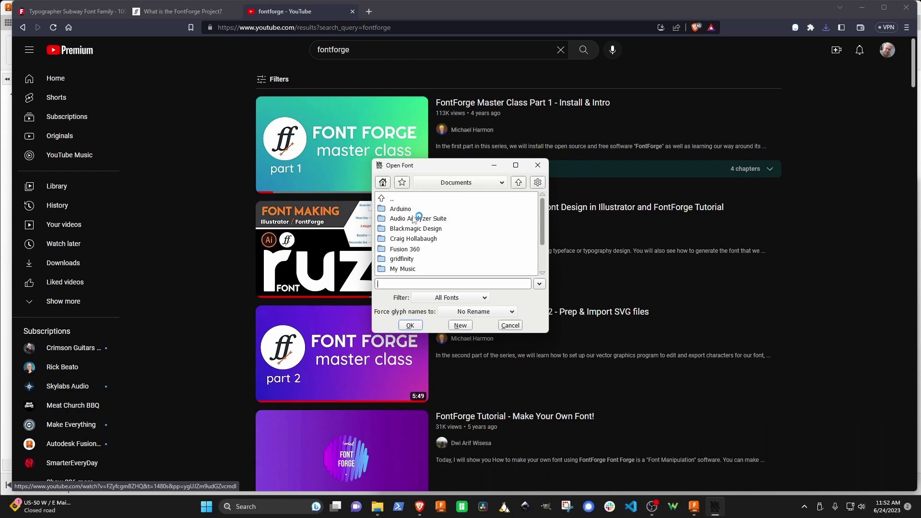
{"action": "left_click", "coordinate": [449, 183]}
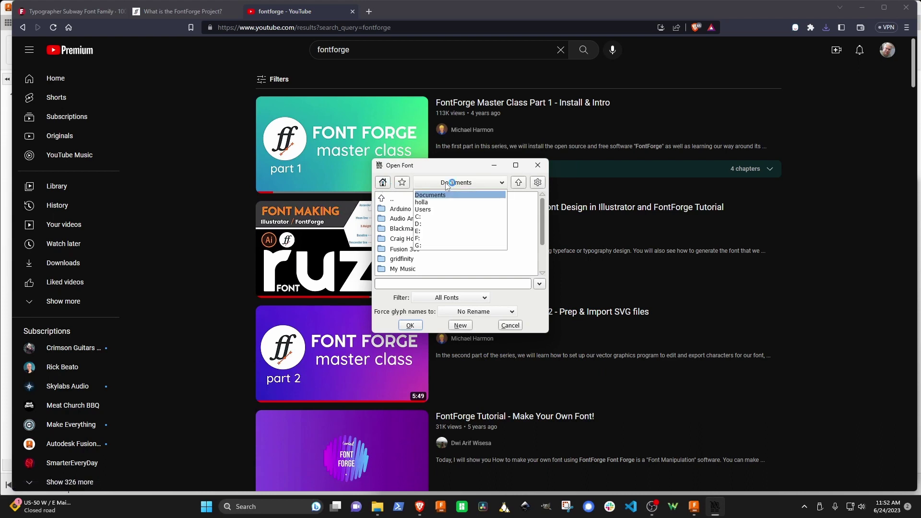
{"action": "left_click", "coordinate": [437, 218]}
{"action": "scroll", "coordinate": [399, 263], "scroll_direction": "down", "scroll_amount": 1}
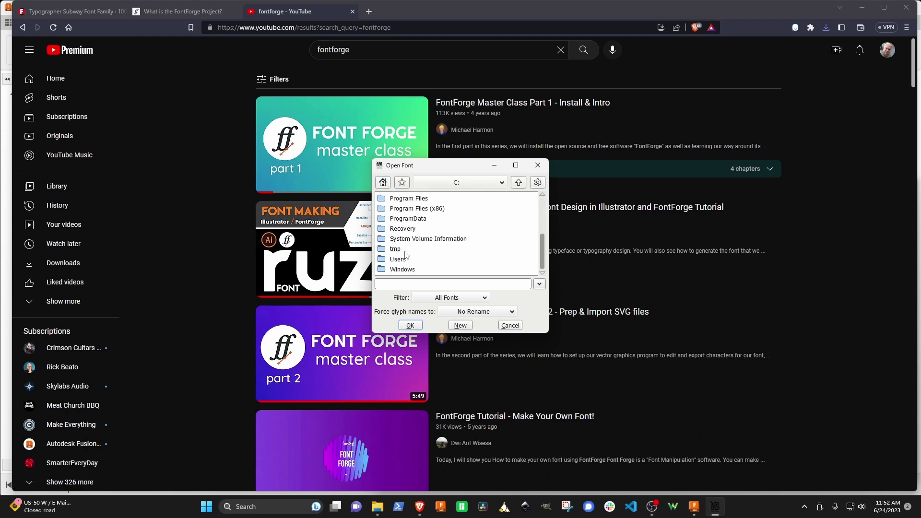
{"action": "double_click", "coordinate": [399, 249]}
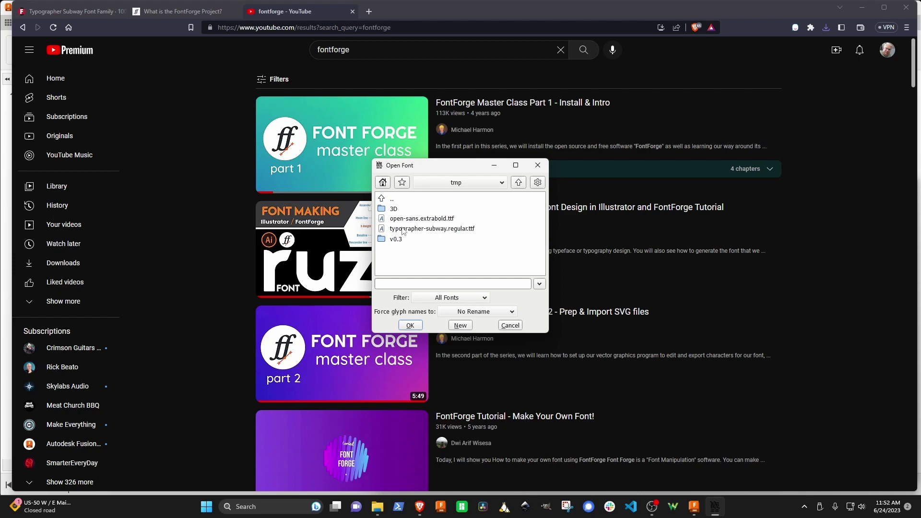
{"action": "left_click", "coordinate": [403, 230]}
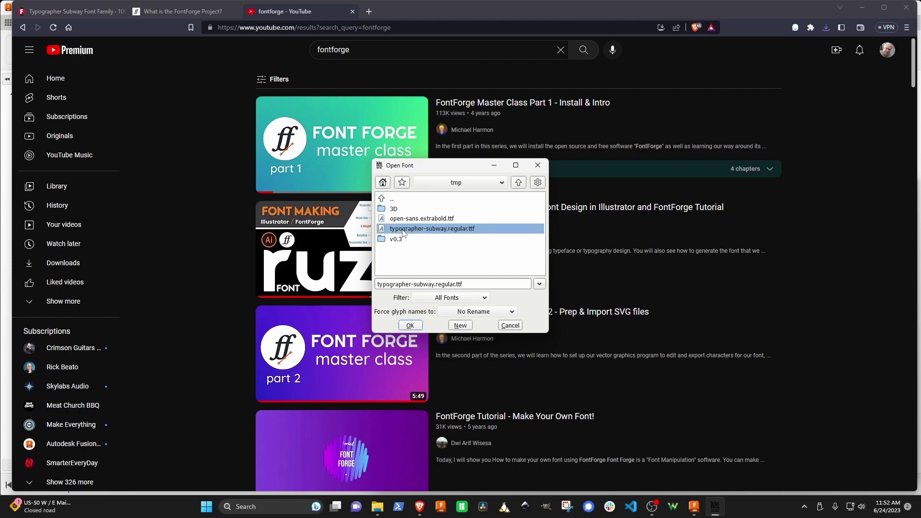
{"action": "left_click", "coordinate": [410, 326]}
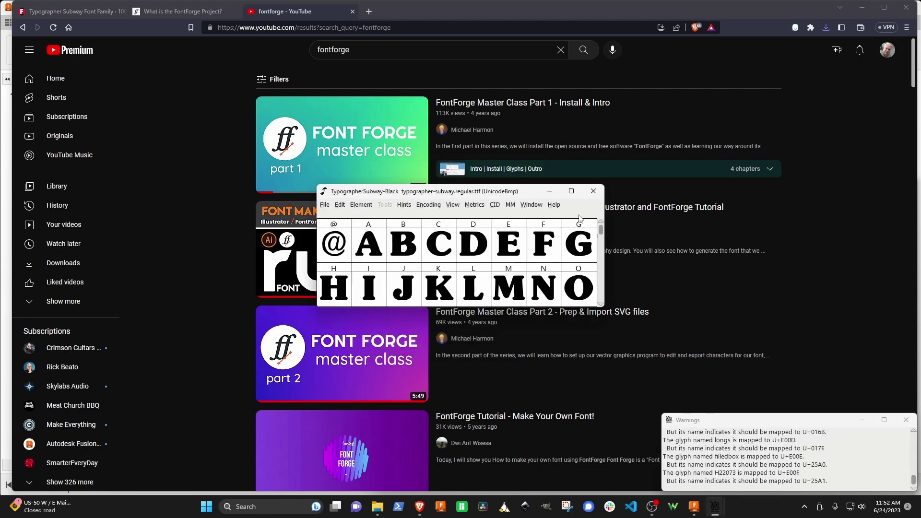
Step: Maximize the TypographerSubway-Black font window and select the digit 0 glyph cell
{"action": "left_click", "coordinate": [572, 192]}
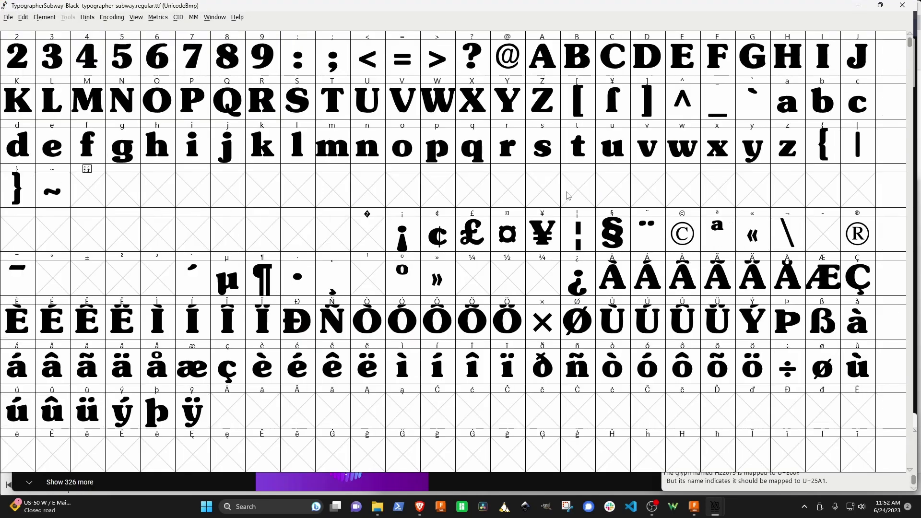
{"action": "scroll", "coordinate": [128, 63], "scroll_direction": "up", "scroll_amount": 2}
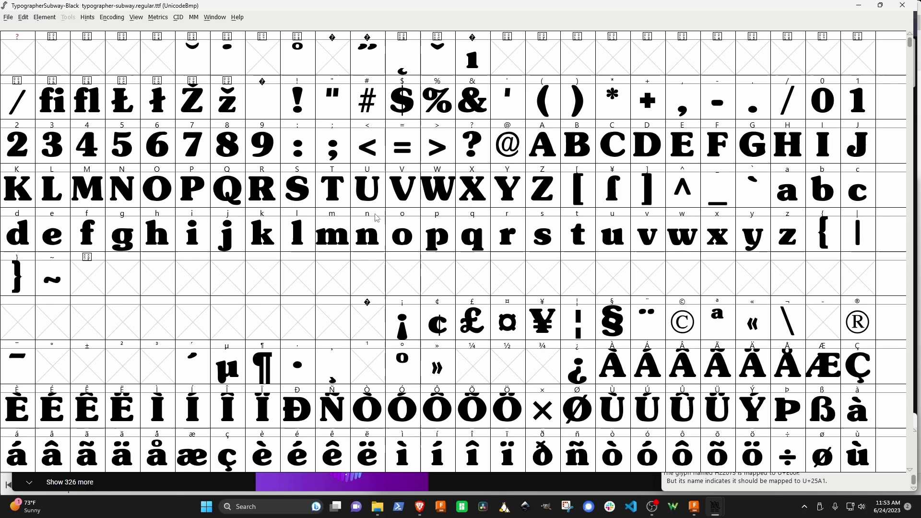
{"action": "left_click", "coordinate": [827, 105]}
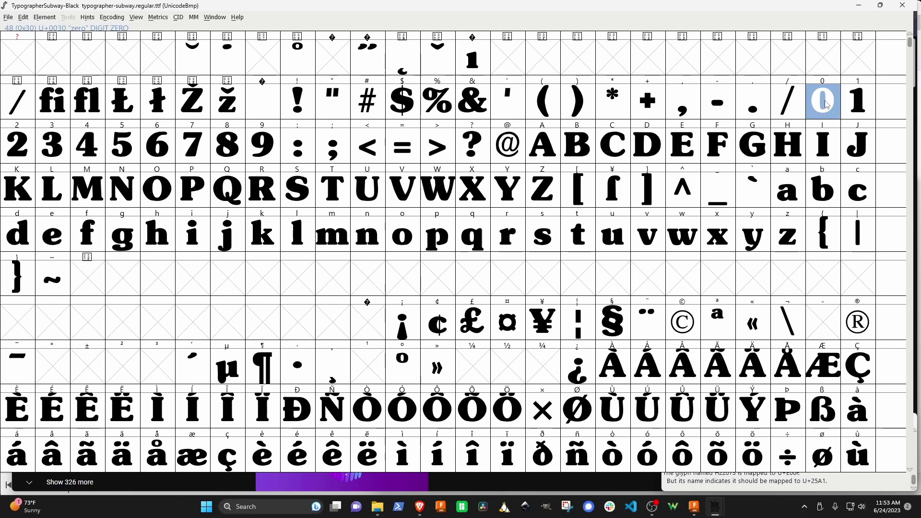
Step: Open the zero glyph and knife-cut its contours at the bottom centre, accepting the warning
{"action": "double_click", "coordinate": [827, 105]}
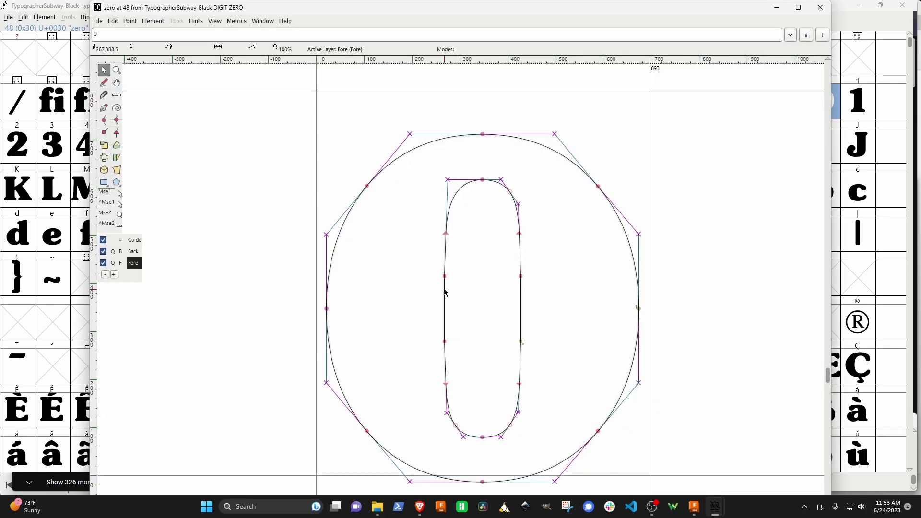
{"action": "scroll", "coordinate": [445, 292], "scroll_direction": "down", "scroll_amount": 1}
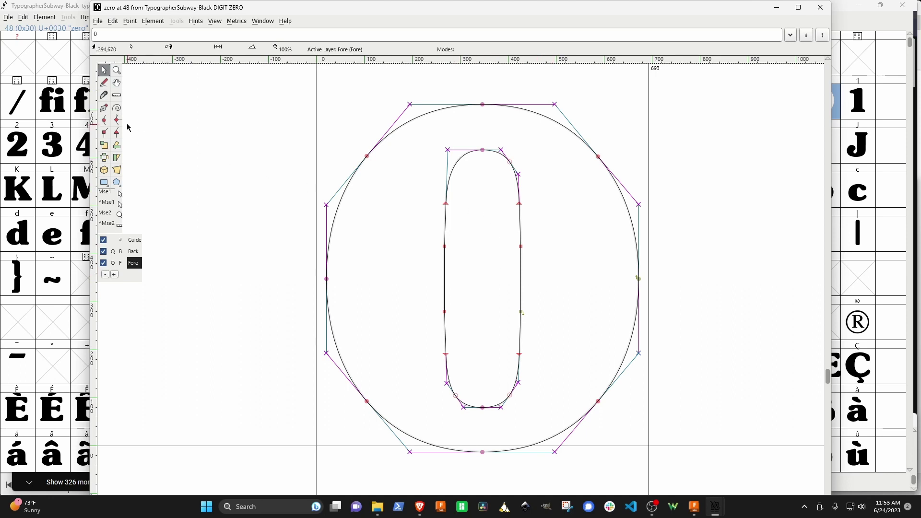
{"action": "left_click", "coordinate": [105, 95]}
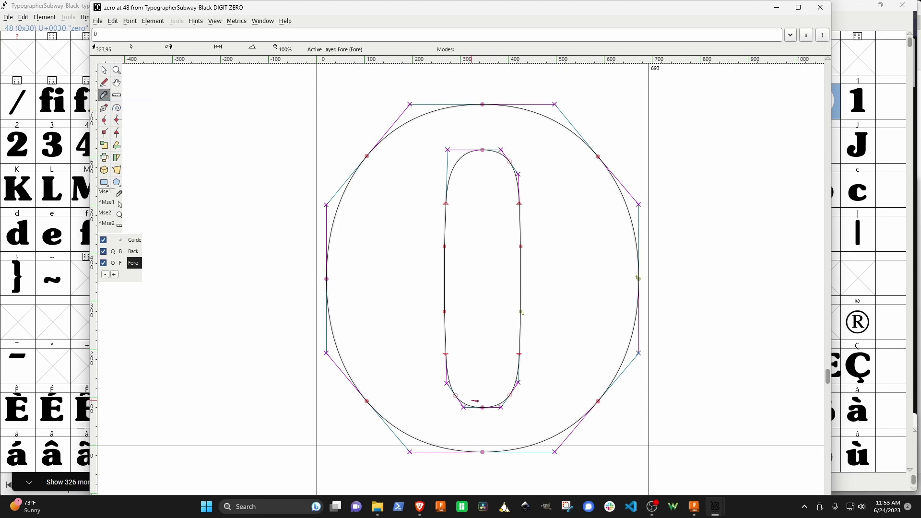
{"action": "left_click_drag", "start_coordinate": [472, 401], "coordinate": [474, 472]}
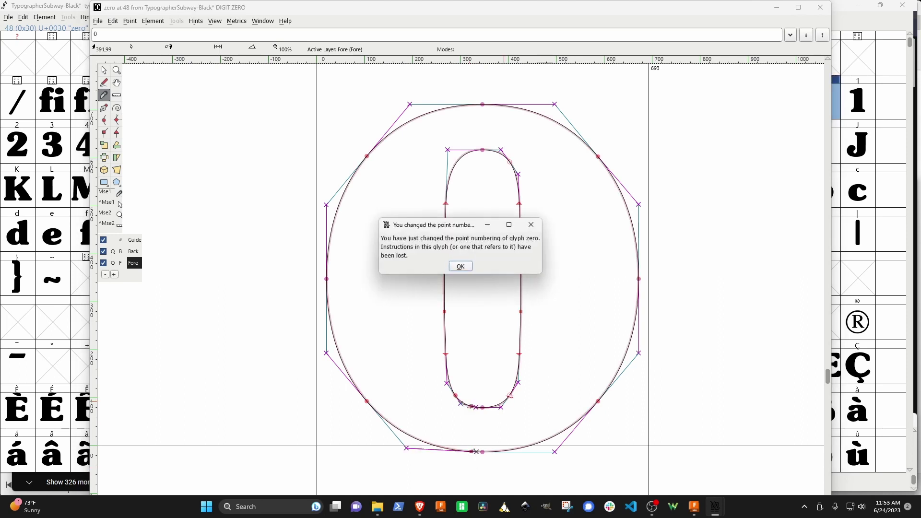
{"action": "left_click", "coordinate": [469, 271]}
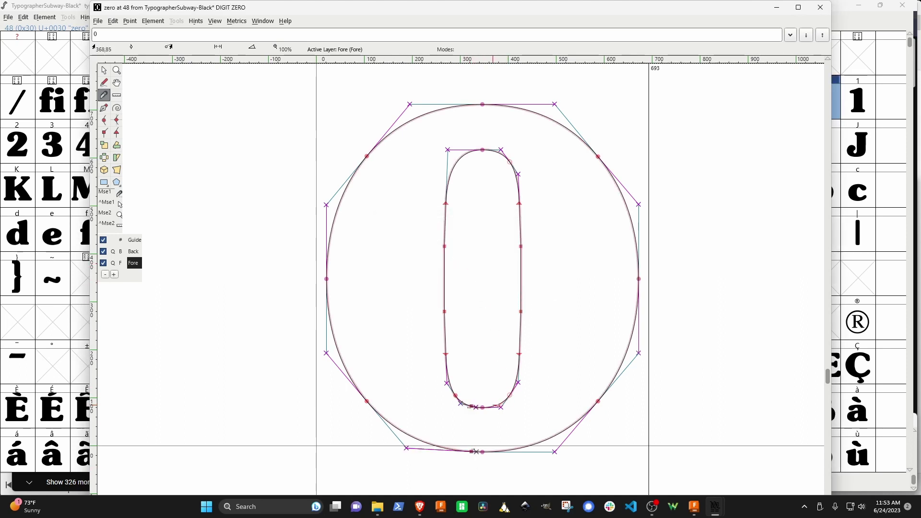
Step: Cut the zero's bottom contours again, return to the Pointer tool, and maximize the editor
{"action": "left_click_drag", "start_coordinate": [496, 404], "coordinate": [494, 474]}
{"action": "scroll", "coordinate": [505, 442], "scroll_direction": "down", "scroll_amount": 3}
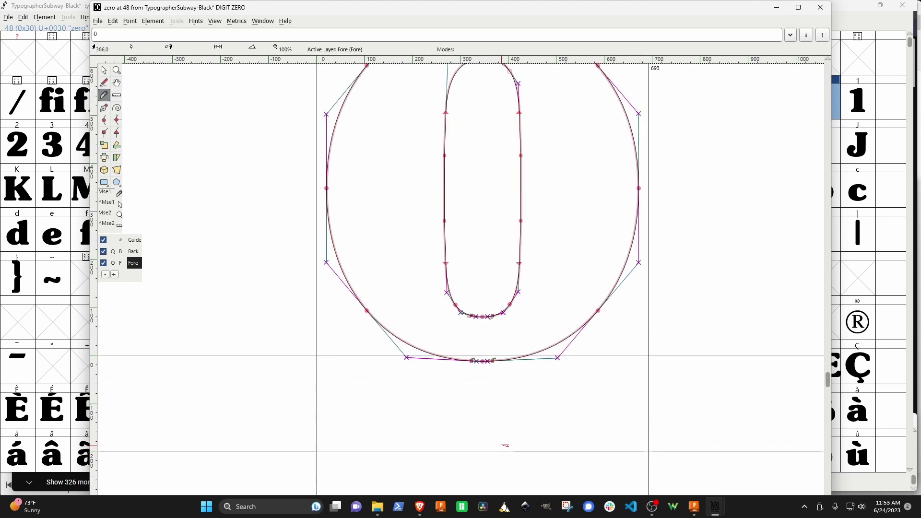
{"action": "scroll", "coordinate": [480, 309], "scroll_direction": "left", "scroll_amount": 2}
{"action": "scroll", "coordinate": [528, 342], "scroll_direction": "left", "scroll_amount": 2}
{"action": "scroll", "coordinate": [530, 339], "scroll_direction": "right", "scroll_amount": 2}
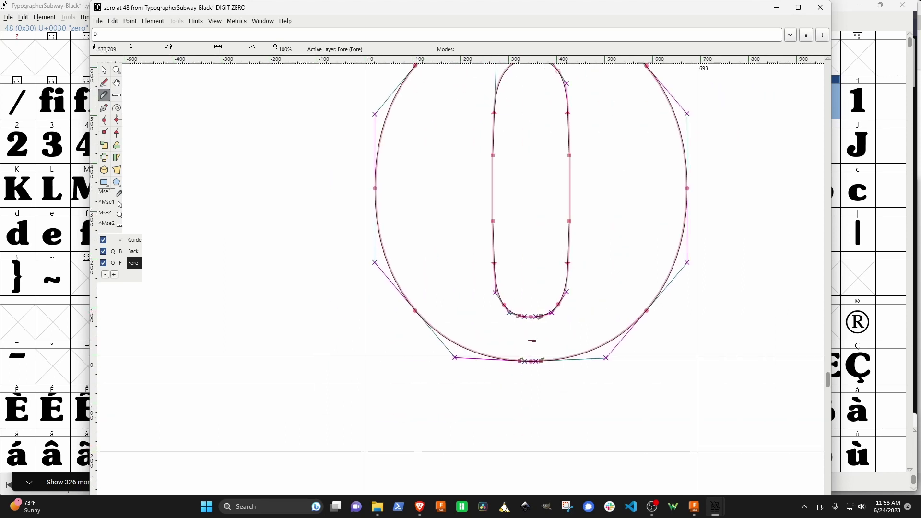
{"action": "scroll", "coordinate": [531, 330], "scroll_direction": "up", "scroll_amount": 2}
{"action": "key", "text": "k"}
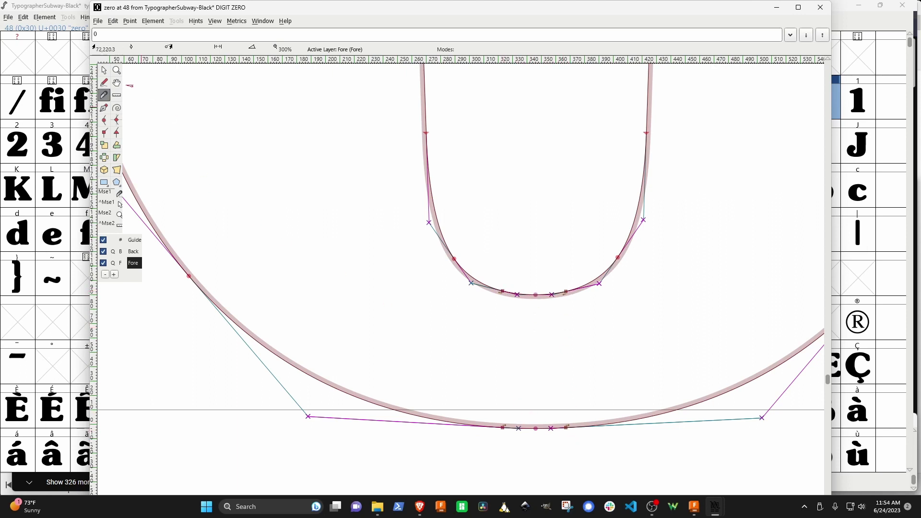
{"action": "left_click", "coordinate": [104, 71]}
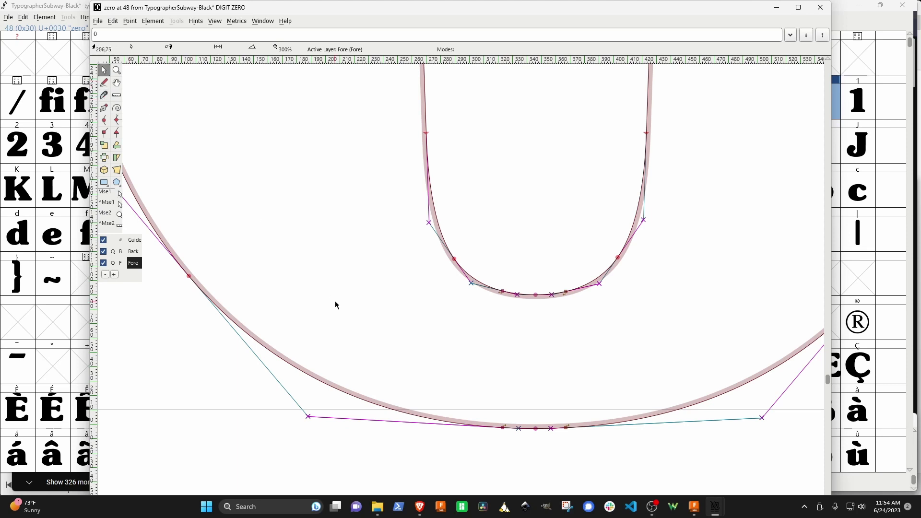
{"action": "left_click", "coordinate": [799, 8]}
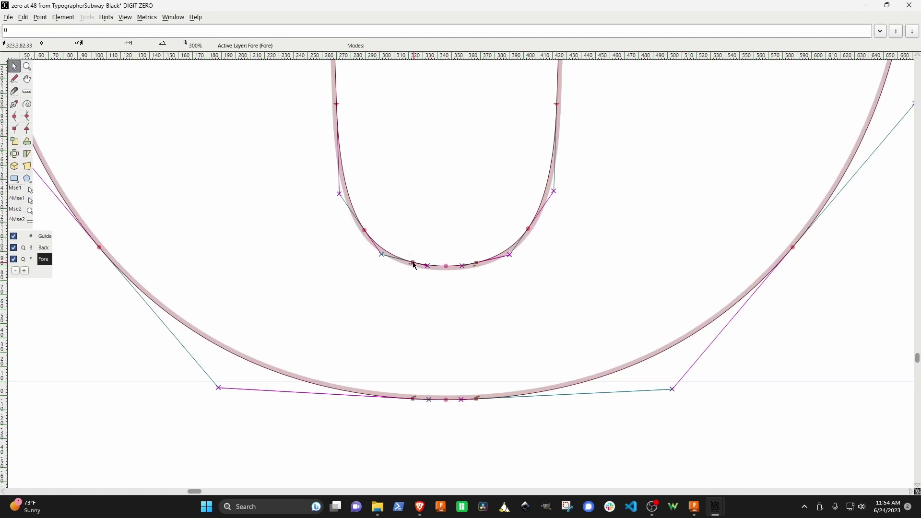
Step: Delete the bottom points of the zero's inner and outer contours
{"action": "left_click", "coordinate": [447, 267]}
{"action": "key", "text": "Delete"}
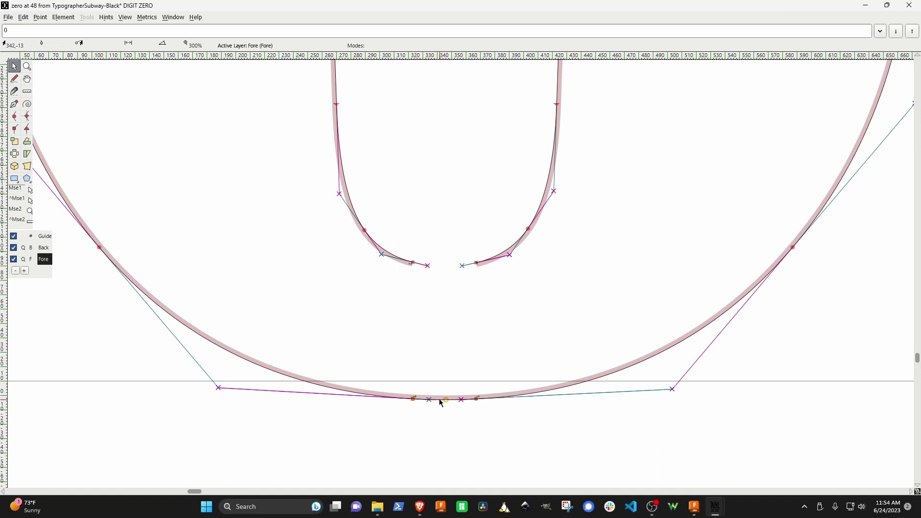
{"action": "key", "text": "Delete"}
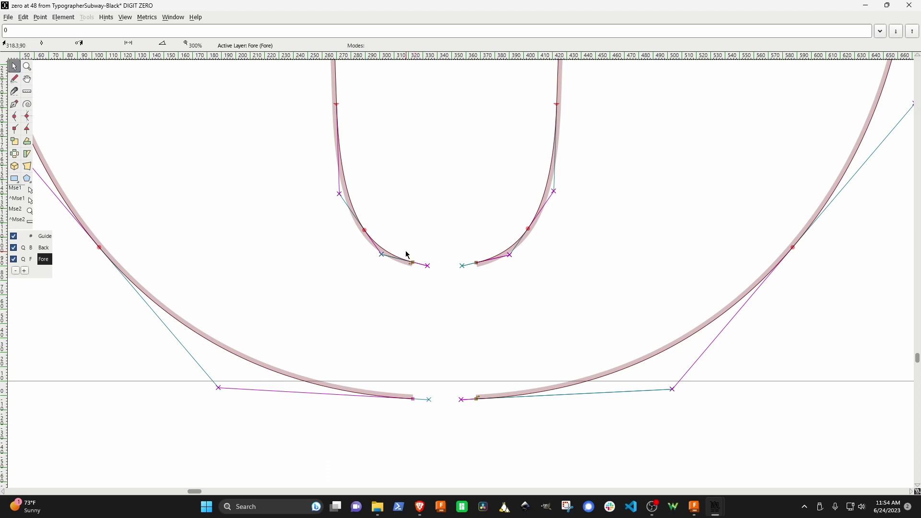
Step: Select the left open endpoints of the inner and outer contours
{"action": "left_click_drag", "start_coordinate": [407, 255], "coordinate": [435, 412]}
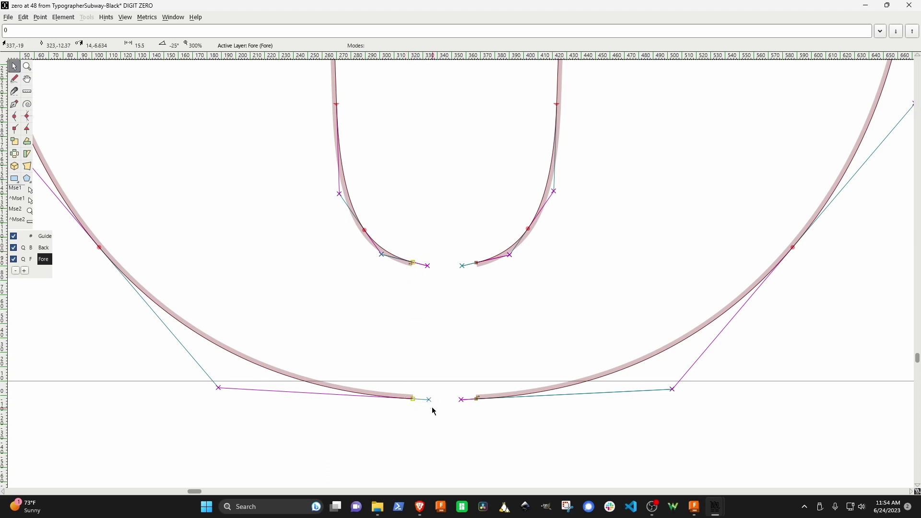
{"action": "left_click", "coordinate": [424, 260]}
{"action": "left_click", "coordinate": [414, 264]}
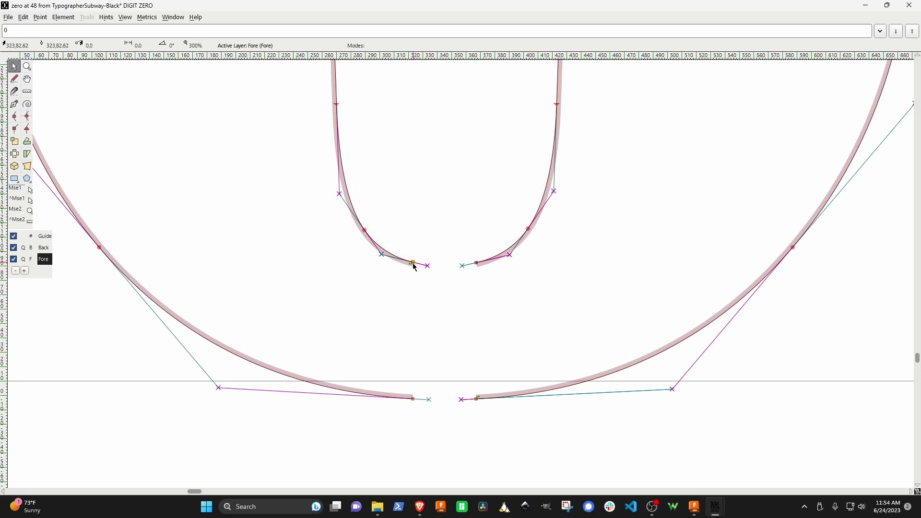
{"action": "left_click", "coordinate": [413, 399]}
Step: Join the two left endpoints with a straight line using Make Line
{"action": "right_click", "coordinate": [408, 325]}
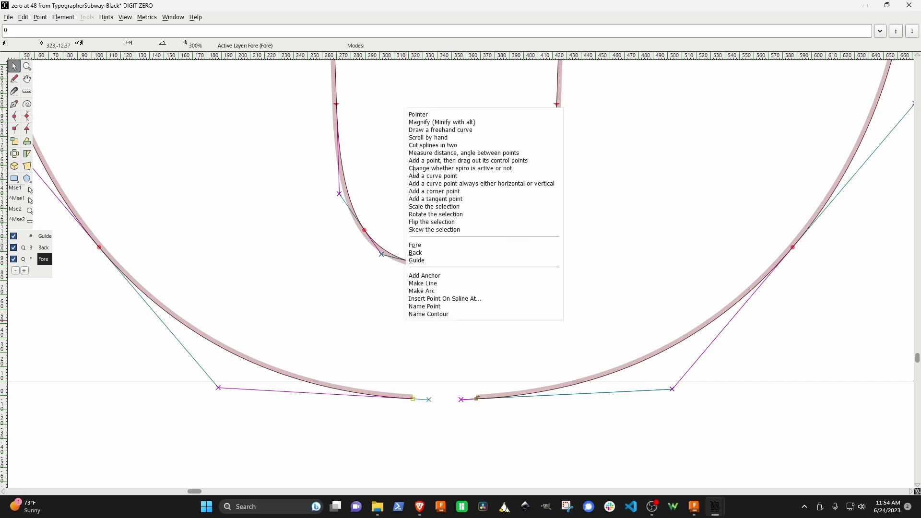
{"action": "left_click", "coordinate": [429, 284]}
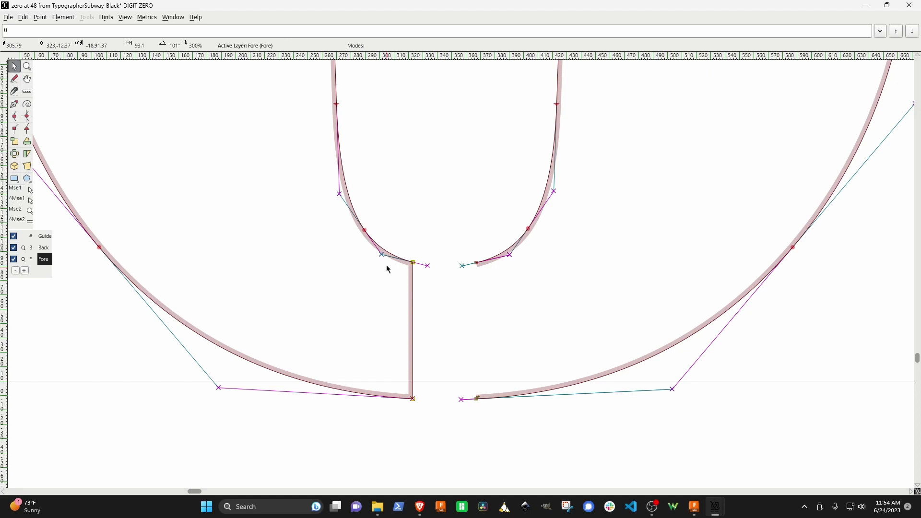
{"action": "left_click", "coordinate": [458, 263]}
{"action": "left_click", "coordinate": [477, 264]}
{"action": "left_click", "coordinate": [477, 399], "text": "shift"}
{"action": "right_click", "coordinate": [465, 315]}
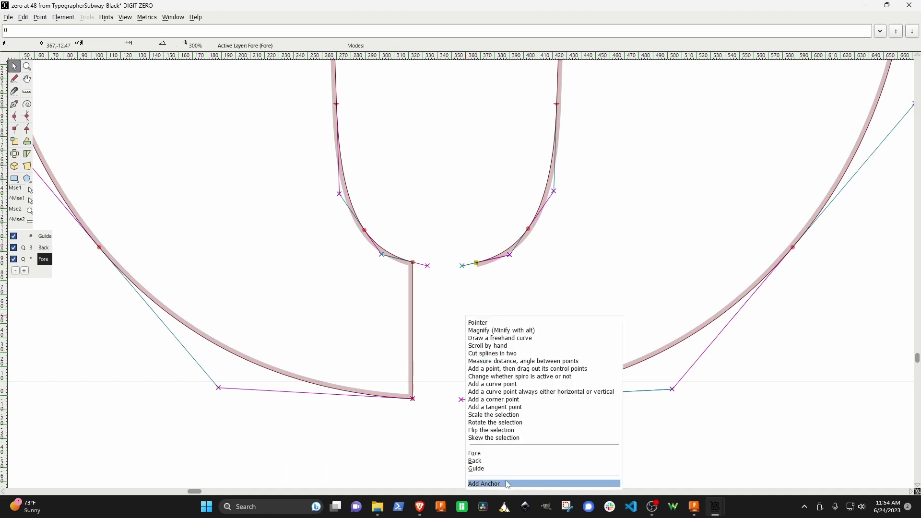
{"action": "left_click", "coordinate": [480, 323]}
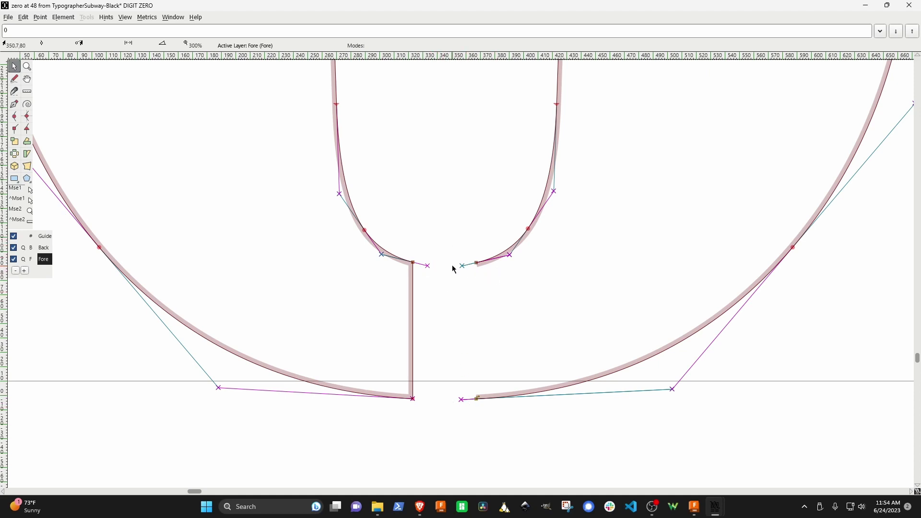
Step: Nudge the right inner endpoint and join the right endpoints with a vertical line
{"action": "scroll", "coordinate": [482, 276], "scroll_direction": "down", "scroll_amount": 1}
{"action": "scroll", "coordinate": [481, 276], "scroll_direction": "up", "scroll_amount": 2}
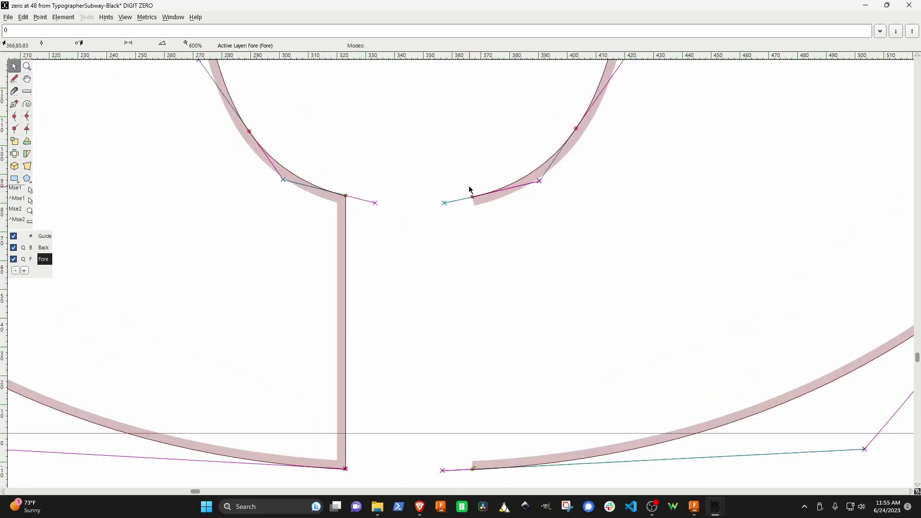
{"action": "left_click", "coordinate": [473, 198]}
{"action": "mouse_move", "coordinate": [473, 197]}
{"action": "left_mouse_down"}
{"action": "mouse_move", "coordinate": [473, 213]}
{"action": "mouse_move", "coordinate": [472, 203]}
{"action": "left_mouse_up"}
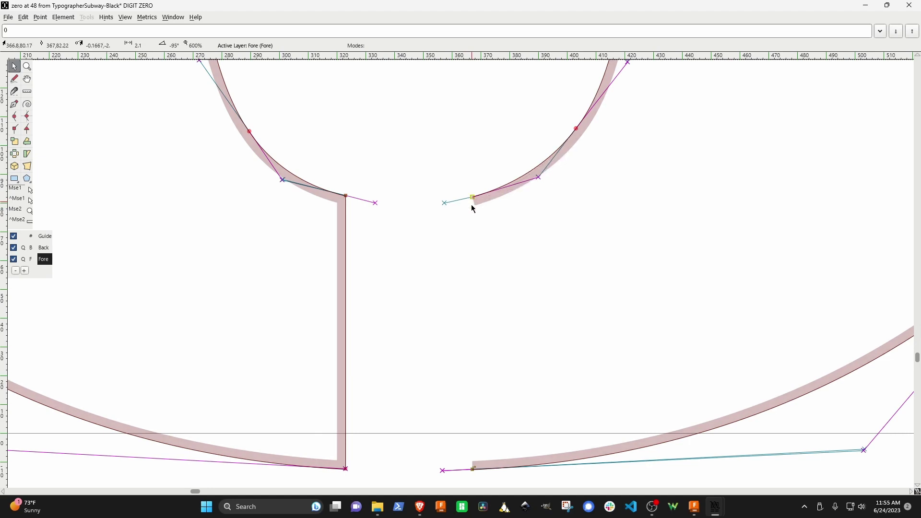
{"action": "left_click", "coordinate": [473, 473]}
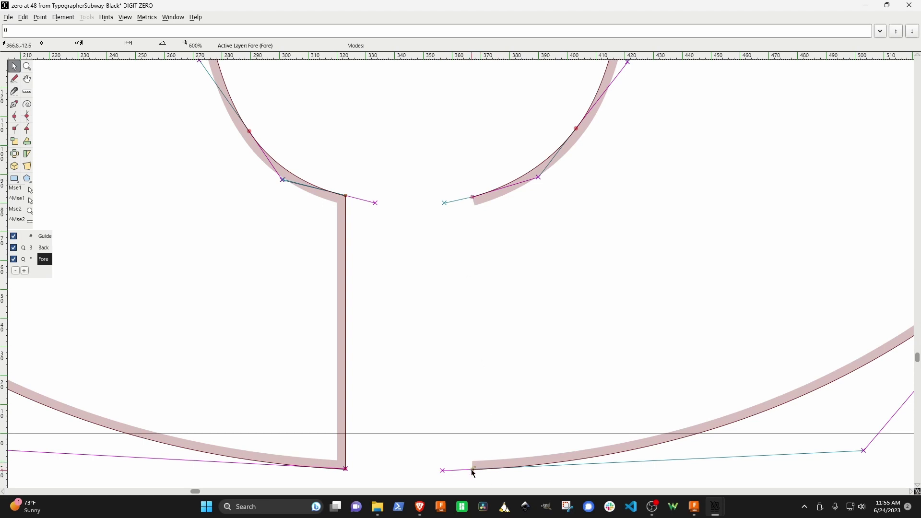
{"action": "left_click", "coordinate": [473, 197]}
{"action": "right_click", "coordinate": [474, 199]}
{"action": "left_click", "coordinate": [494, 295]}
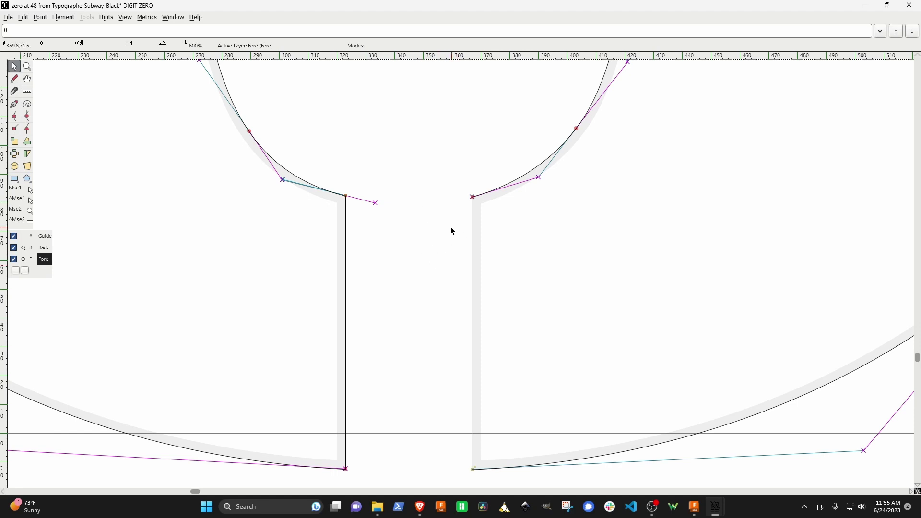
{"action": "scroll", "coordinate": [451, 230], "scroll_direction": "down", "scroll_amount": 5}
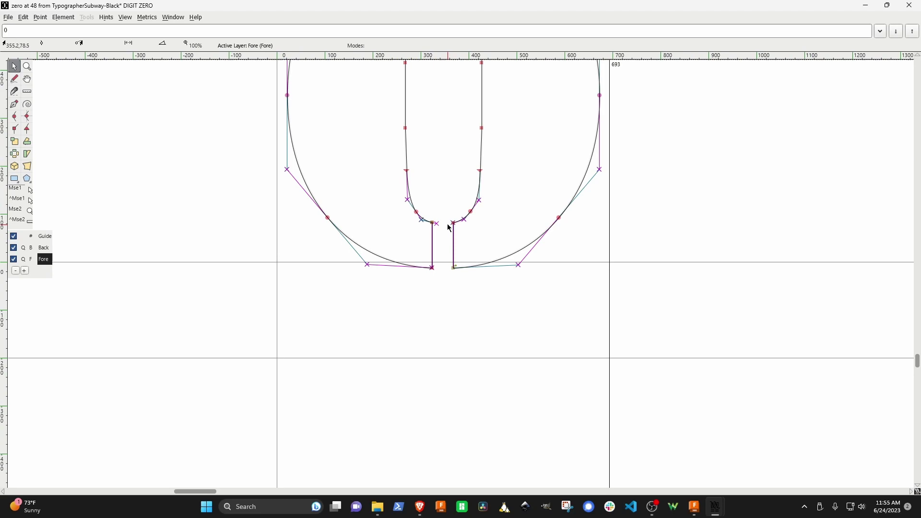
{"action": "scroll", "coordinate": [452, 225], "scroll_direction": "up", "scroll_amount": 3}
Step: Close the zero glyph editor and open the DIGIT FOUR glyph's outline
{"action": "key", "text": "ctrl+shift+q"}
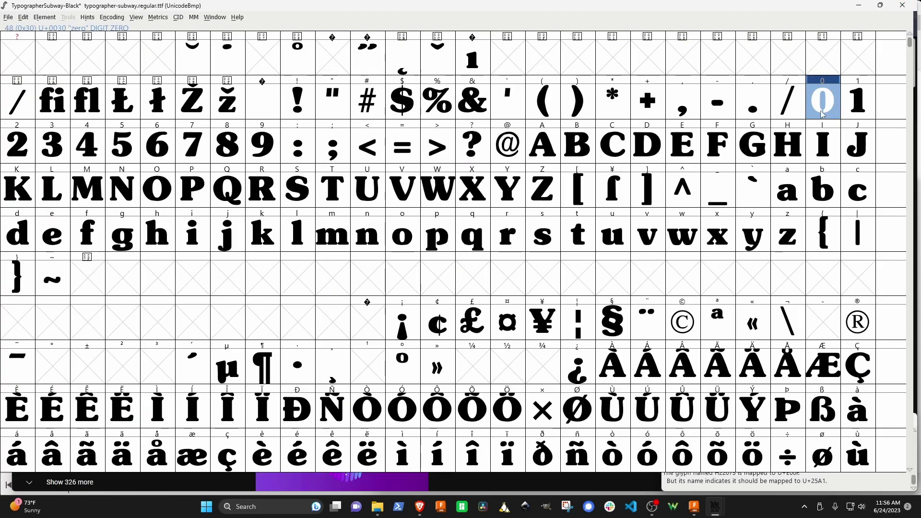
{"action": "left_click", "coordinate": [822, 136]}
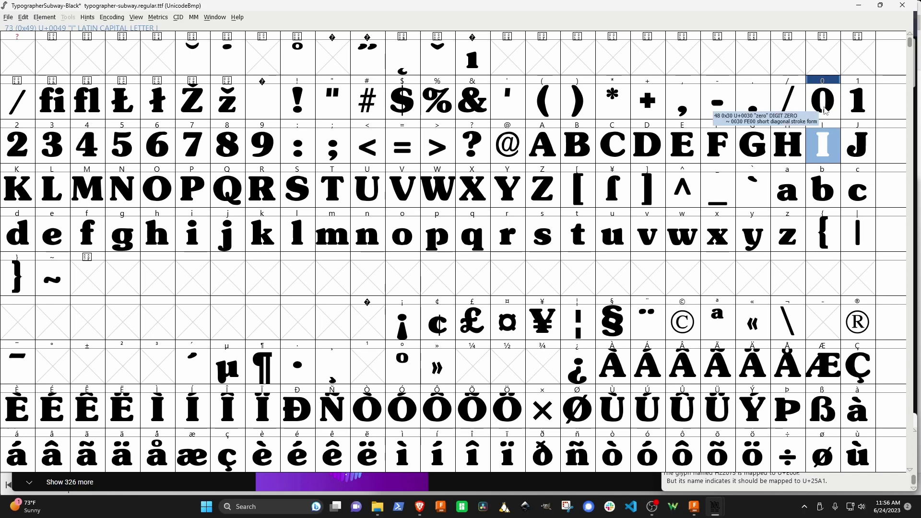
{"action": "double_click", "coordinate": [91, 151]}
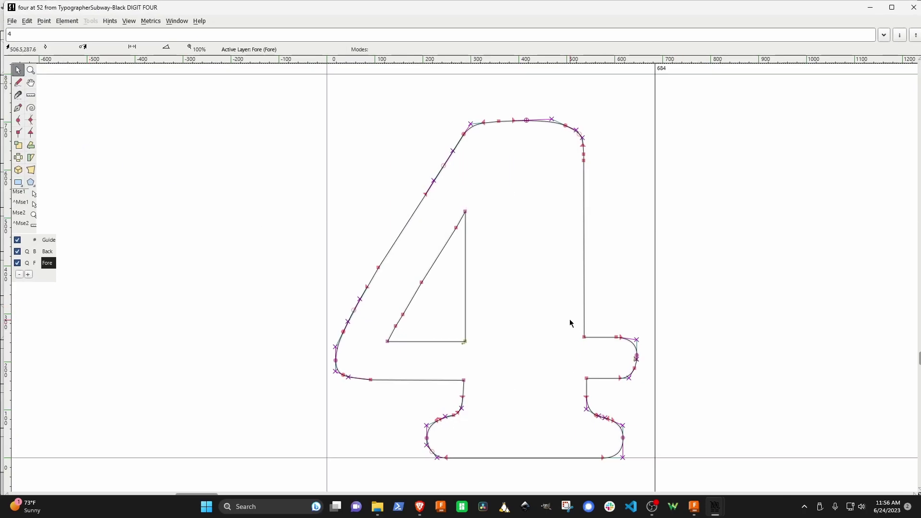
{"action": "scroll", "coordinate": [617, 293], "scroll_direction": "down", "scroll_amount": 1}
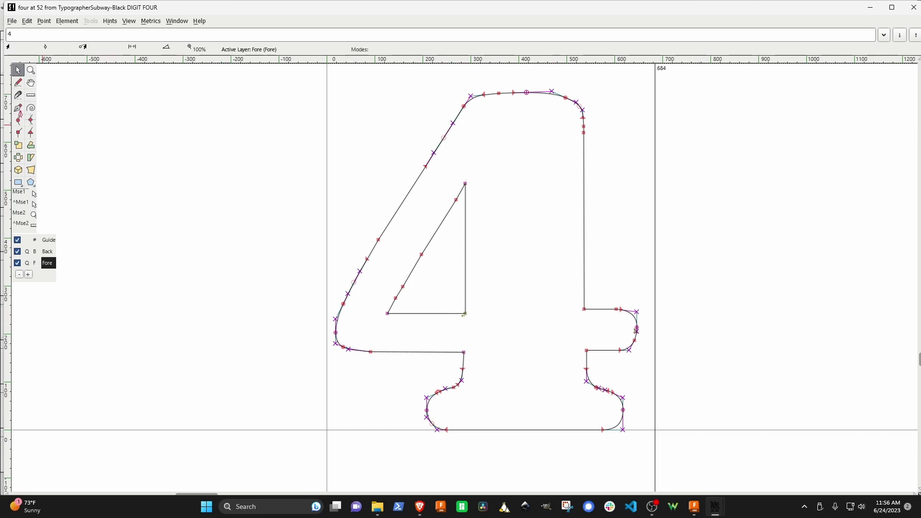
Step: Slice the stroke below the 4's triangular counter with the Knife, then undo a trial corner-point deletion
{"action": "left_click", "coordinate": [19, 95]}
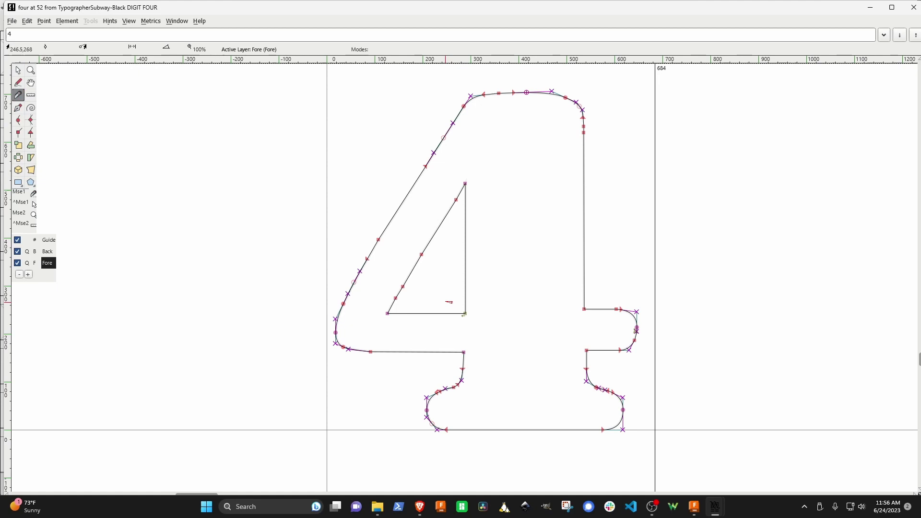
{"action": "left_click_drag", "start_coordinate": [447, 306], "coordinate": [449, 366]}
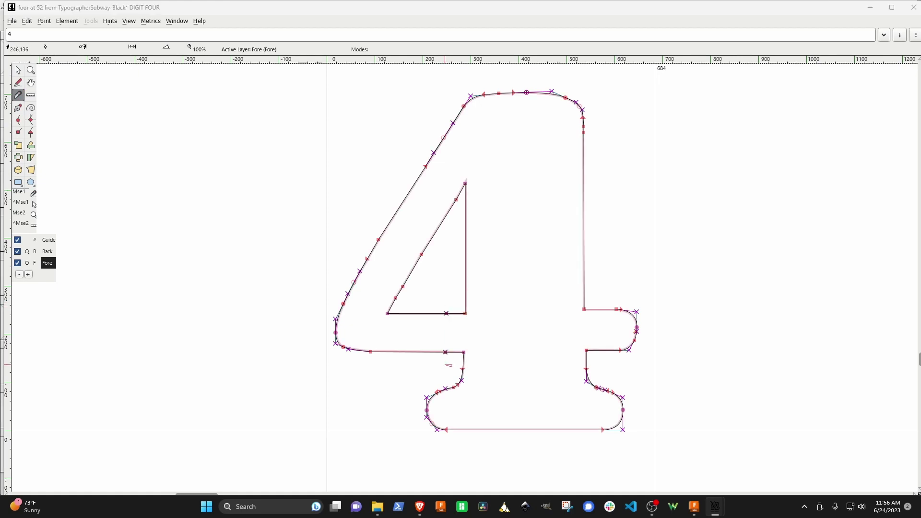
{"action": "left_click", "coordinate": [469, 270]}
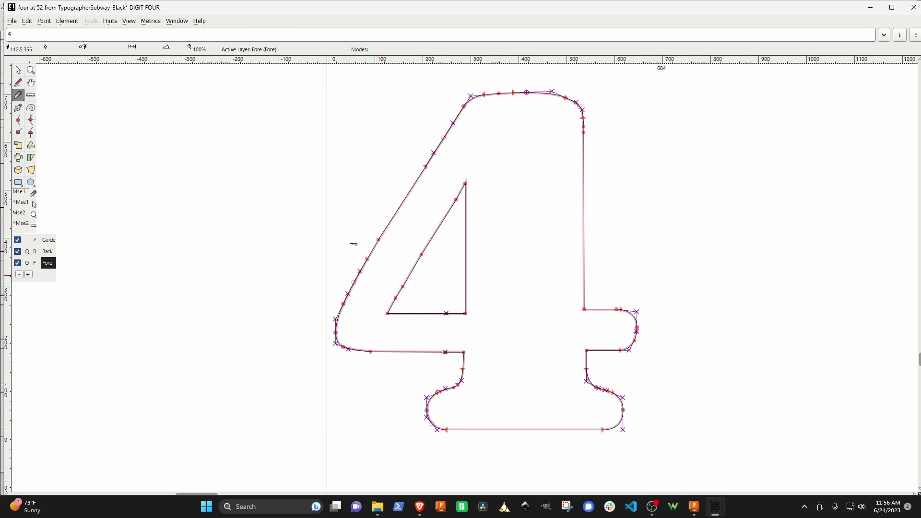
{"action": "left_click", "coordinate": [18, 72]}
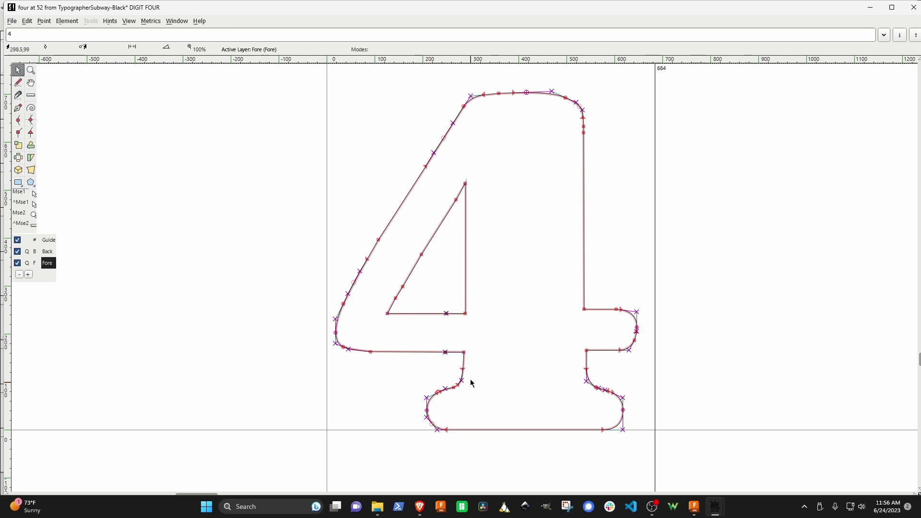
{"action": "left_click", "coordinate": [458, 315]}
{"action": "scroll", "coordinate": [456, 322], "scroll_direction": "up", "scroll_amount": 2}
{"action": "scroll", "coordinate": [457, 321], "scroll_direction": "down", "scroll_amount": 2}
{"action": "scroll", "coordinate": [456, 321], "scroll_direction": "left", "scroll_amount": 3}
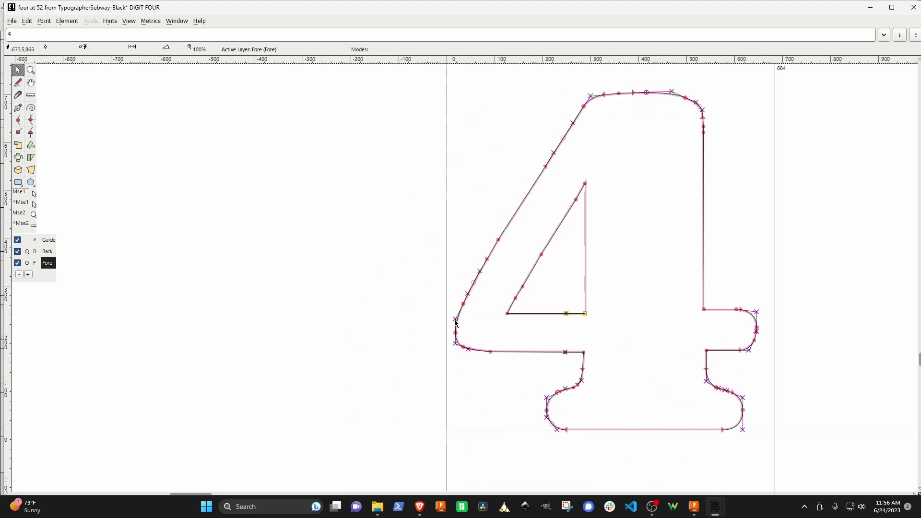
{"action": "scroll", "coordinate": [457, 325], "scroll_direction": "right", "scroll_amount": 4}
{"action": "scroll", "coordinate": [402, 324], "scroll_direction": "up", "scroll_amount": 2}
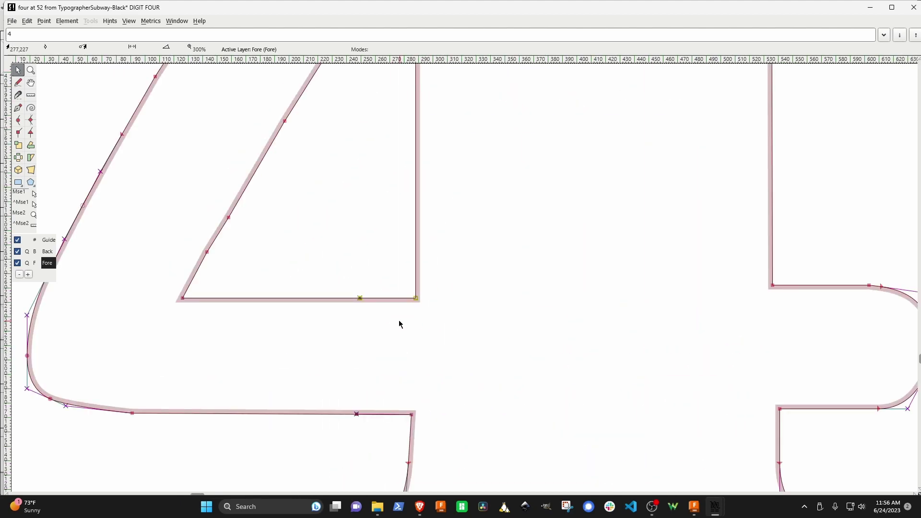
{"action": "left_click", "coordinate": [352, 266]}
{"action": "left_click", "coordinate": [381, 299]}
{"action": "key", "text": "Delete"}
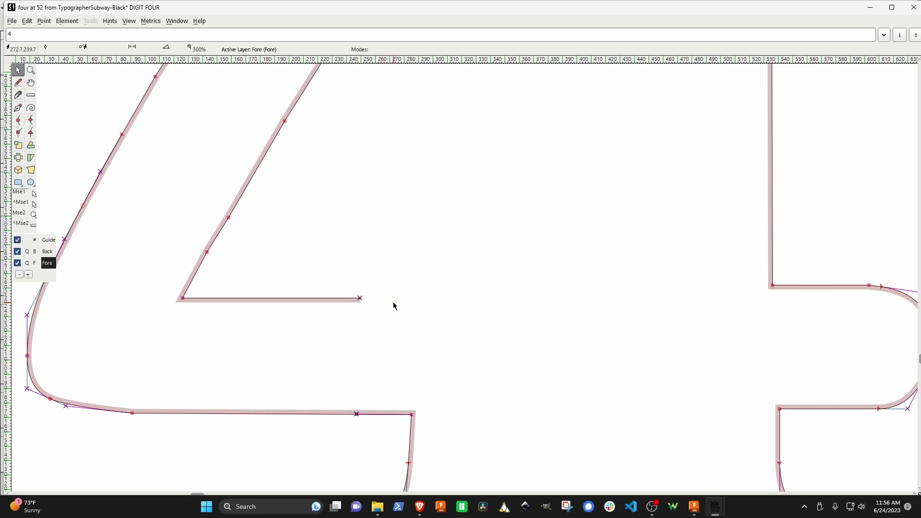
{"action": "key", "text": "ctrl+z"}
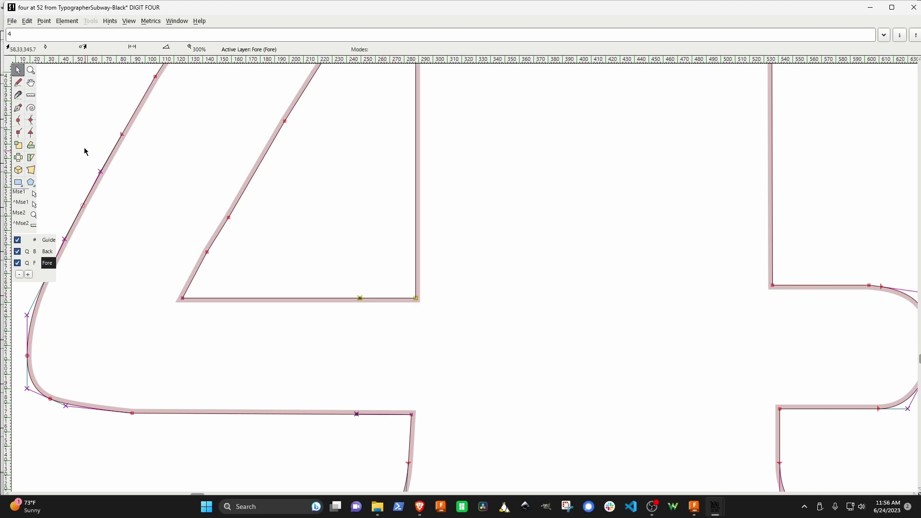
Step: Add points on the counter's bottom edge and the lower stroke, then delete them to open both contours
{"action": "left_click", "coordinate": [18, 108]}
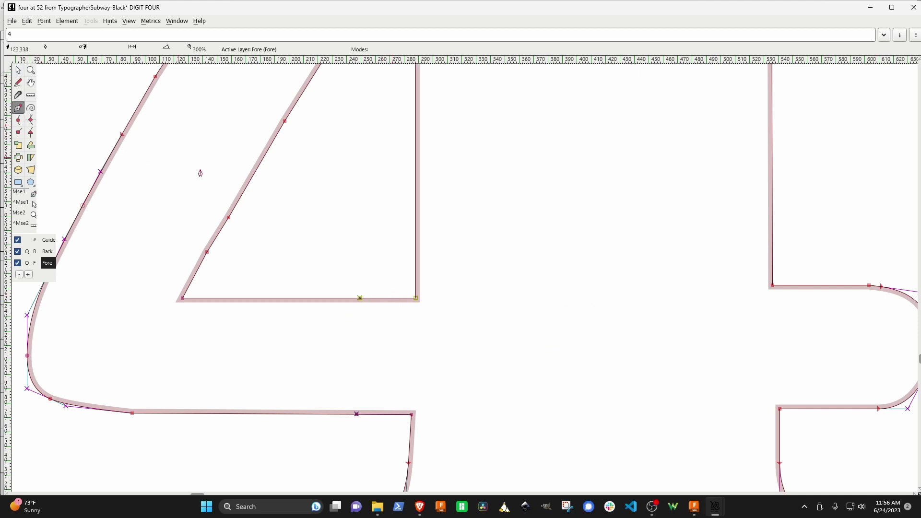
{"action": "left_click", "coordinate": [388, 299]}
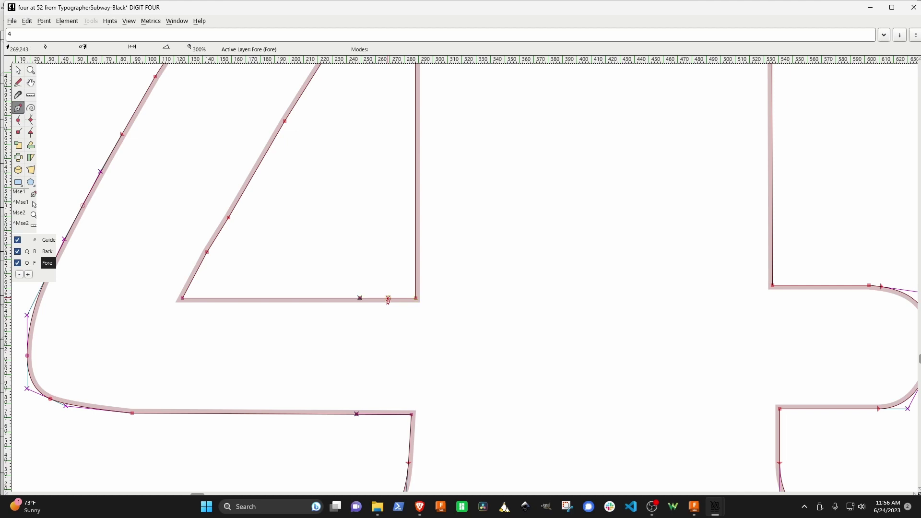
{"action": "left_click", "coordinate": [385, 414]}
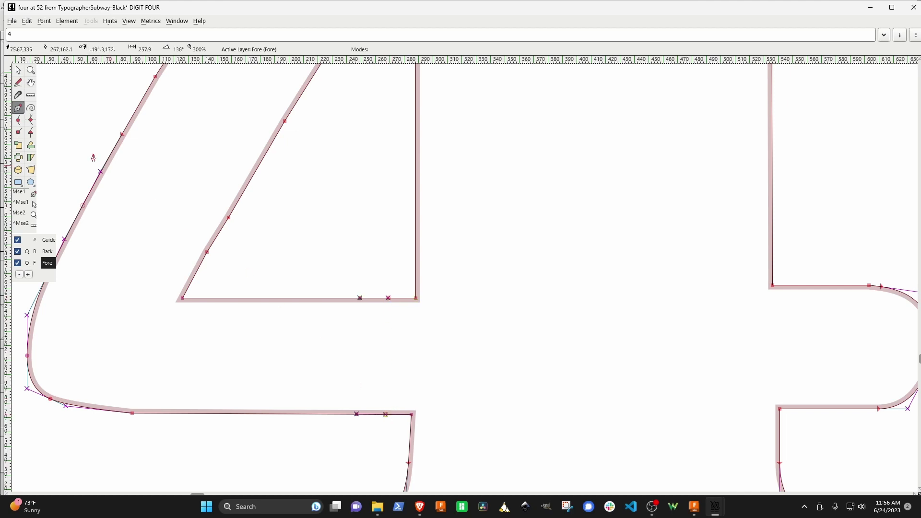
{"action": "left_click", "coordinate": [18, 71]}
{"action": "left_click", "coordinate": [388, 299]}
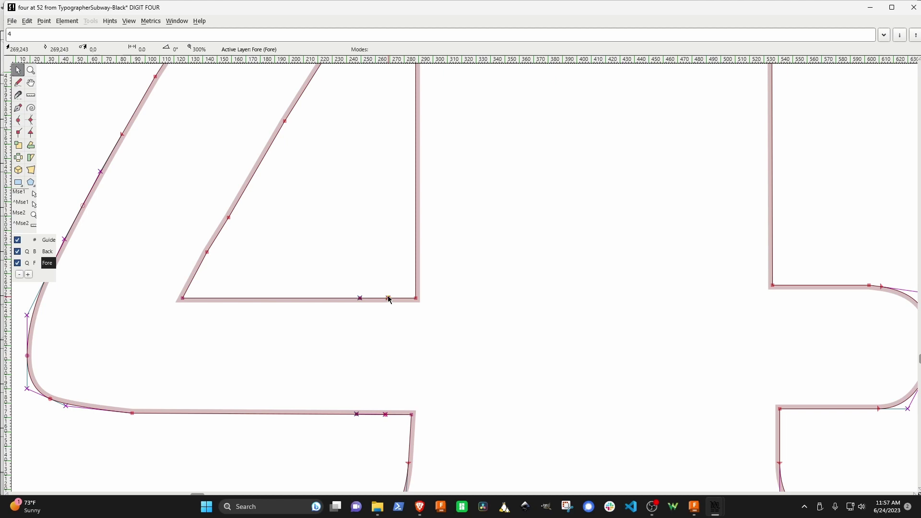
{"action": "key", "text": "Delete"}
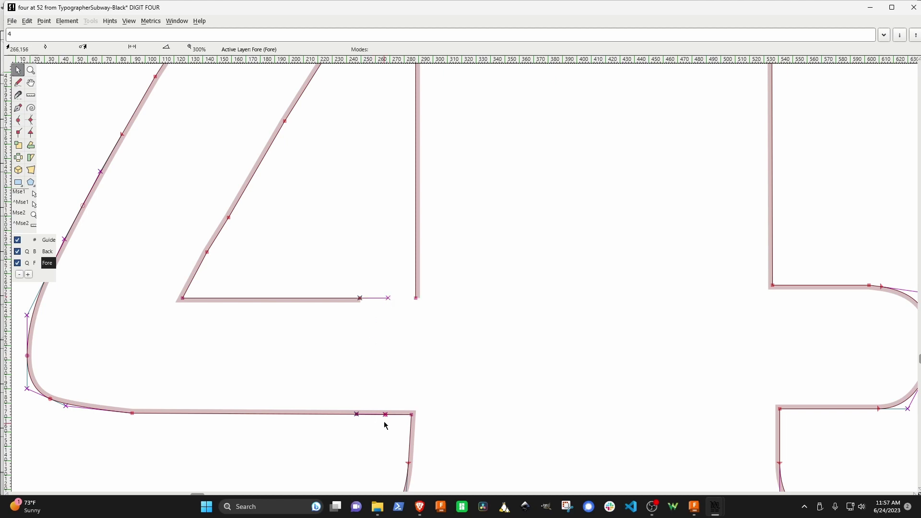
{"action": "left_click", "coordinate": [385, 416]}
{"action": "key", "text": "Delete"}
Step: Pull the lower open end's handle upward and select the stem's bottom point with the lower open end
{"action": "left_click_drag", "start_coordinate": [386, 415], "coordinate": [406, 392]}
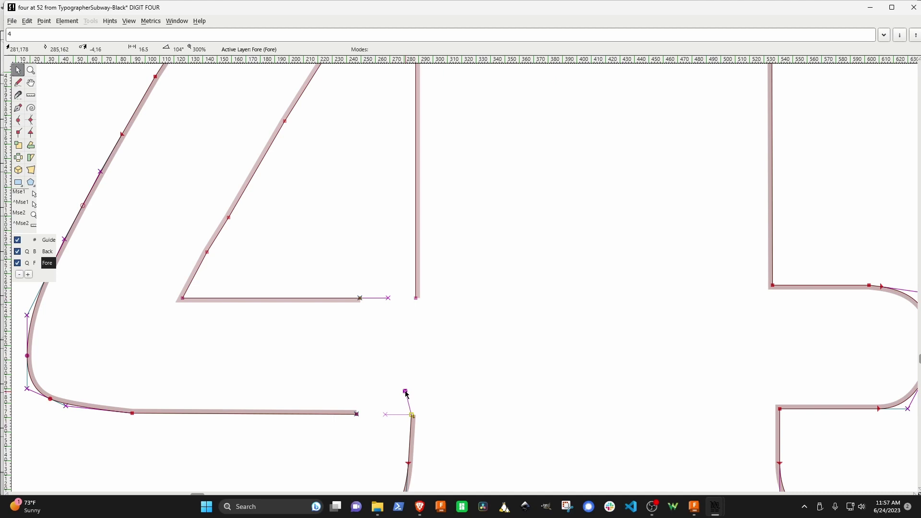
{"action": "left_click", "coordinate": [388, 299]}
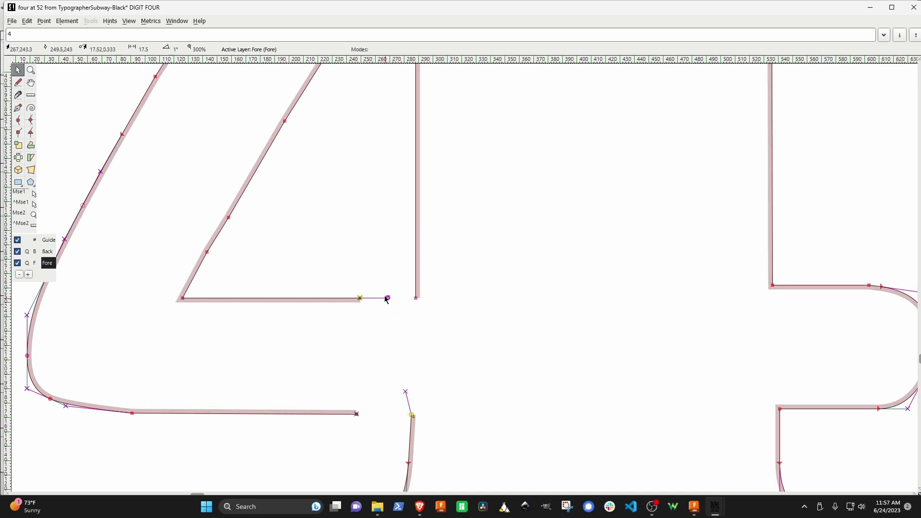
{"action": "left_click", "coordinate": [385, 336]}
{"action": "left_click", "coordinate": [416, 299]}
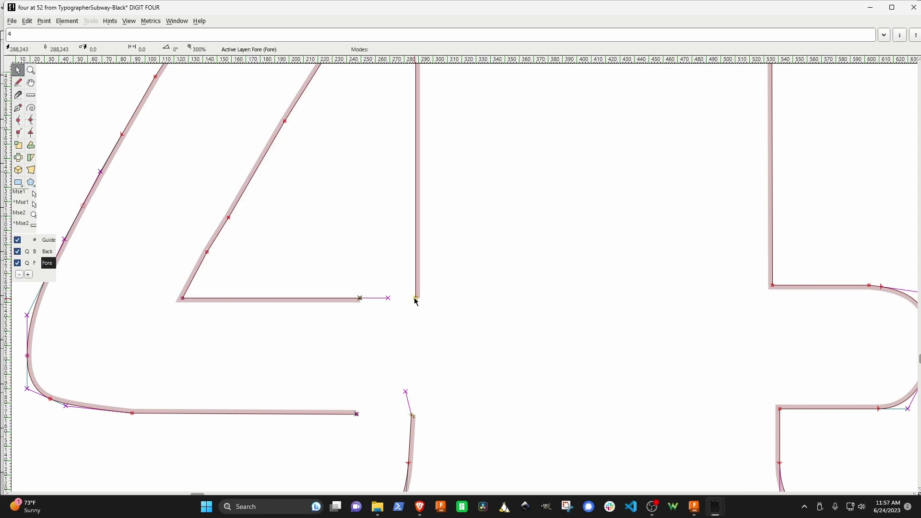
{"action": "left_click", "coordinate": [412, 416], "text": "shift"}
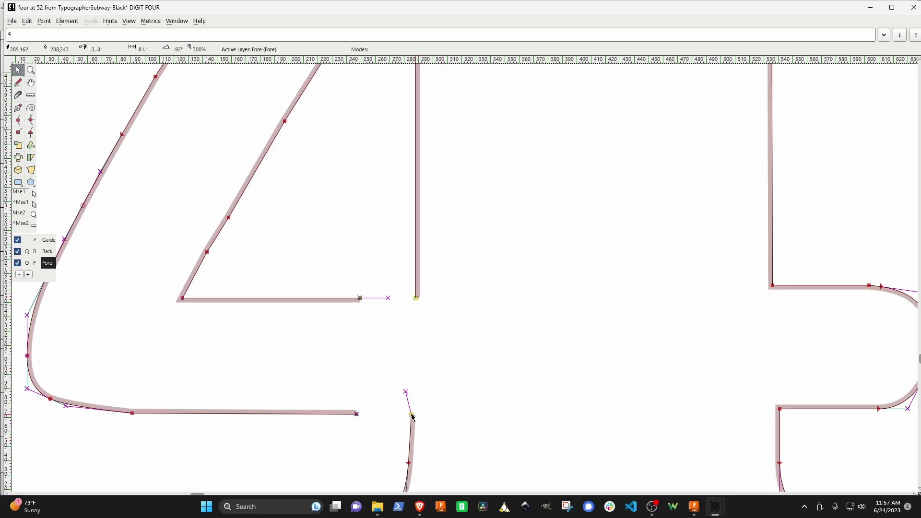
Step: Make Line between the stem bottom and lower end, then between the counter corner and stroke end
{"action": "right_click", "coordinate": [438, 349]}
{"action": "left_click", "coordinate": [455, 308]}
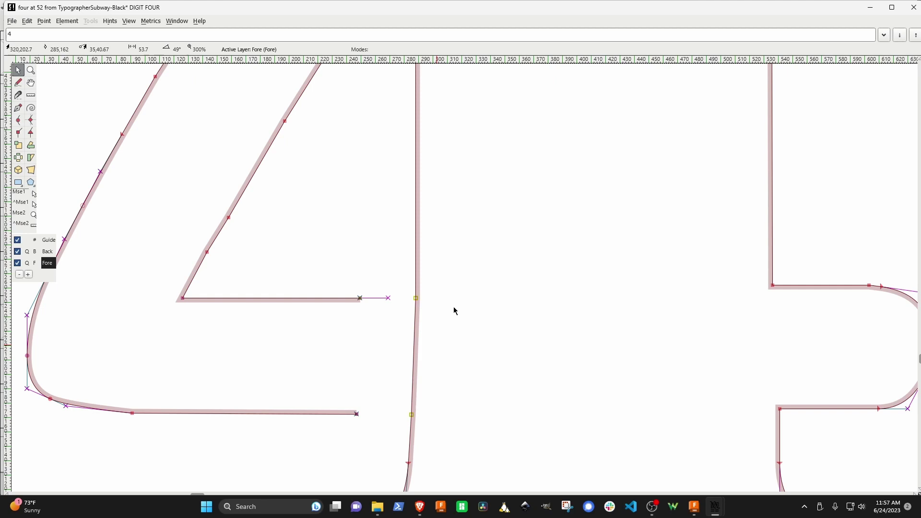
{"action": "left_click", "coordinate": [361, 298]}
{"action": "right_click", "coordinate": [343, 338]}
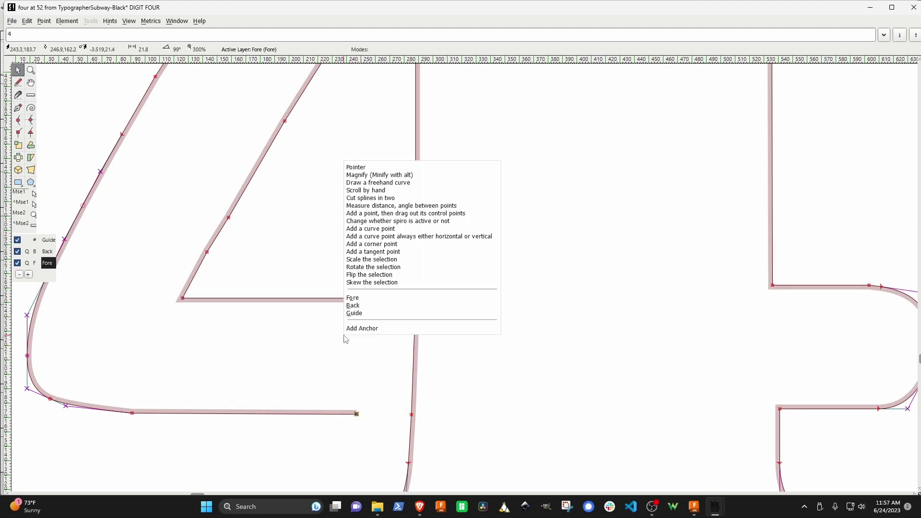
{"action": "left_click", "coordinate": [332, 378]}
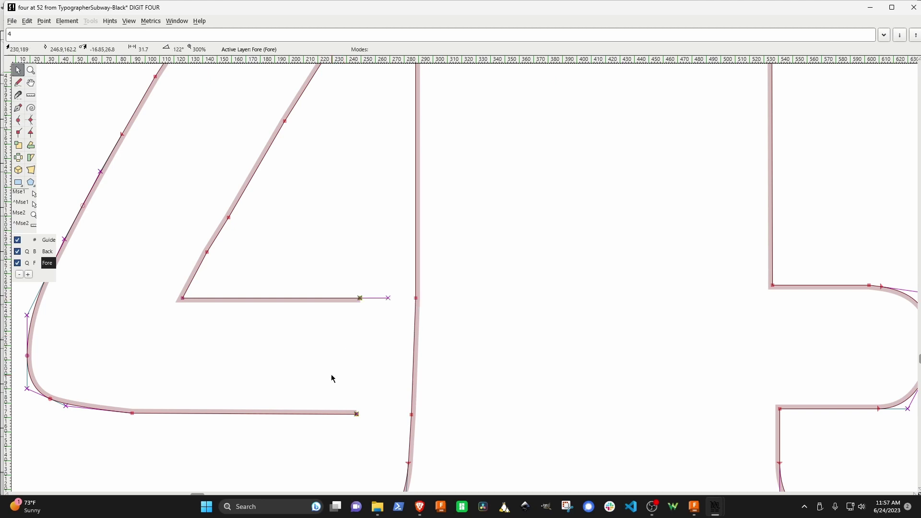
{"action": "left_click", "coordinate": [357, 421]}
{"action": "left_click", "coordinate": [356, 422]}
{"action": "left_click", "coordinate": [359, 298]}
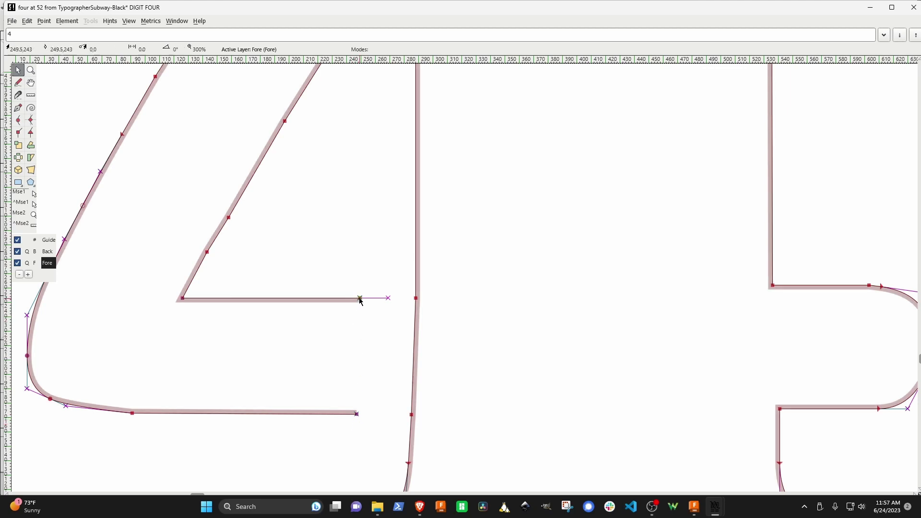
{"action": "right_click", "coordinate": [357, 414]}
{"action": "left_click", "coordinate": [375, 374]}
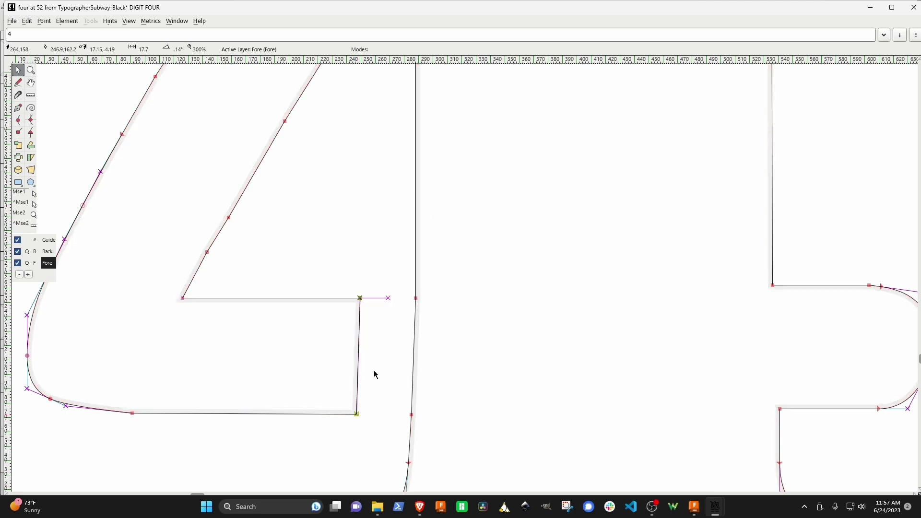
{"action": "scroll", "coordinate": [494, 298], "scroll_direction": "down", "scroll_amount": 2}
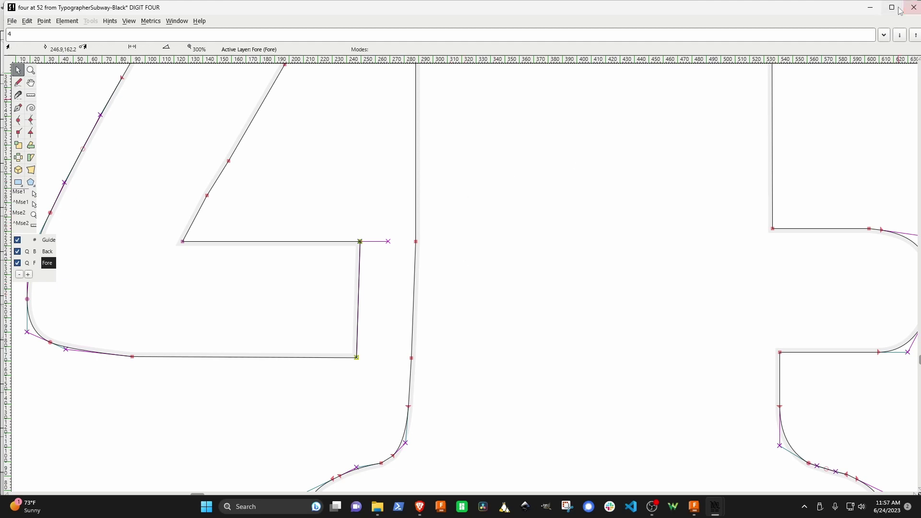
Step: Close the four glyph's editing window to return to the TypographerSubway-Black glyph grid
{"action": "left_click", "coordinate": [914, 8]}
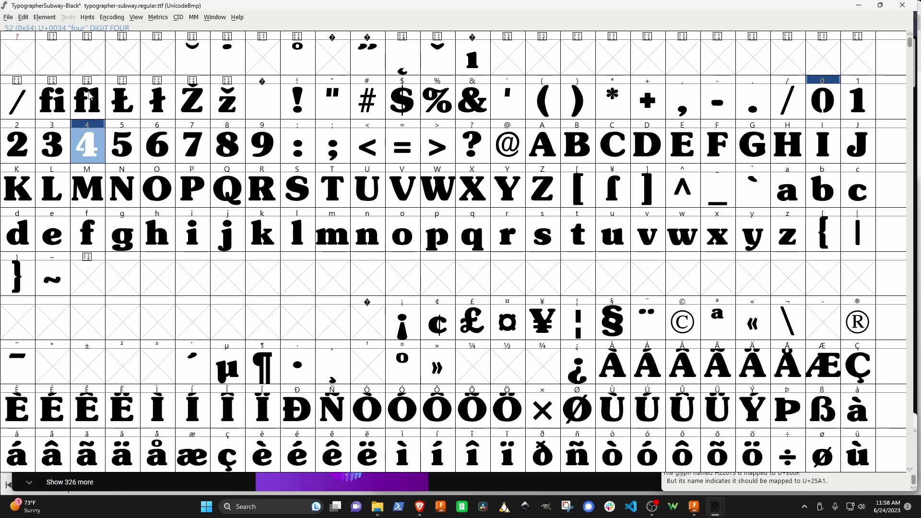
{"action": "left_click", "coordinate": [8, 17]}
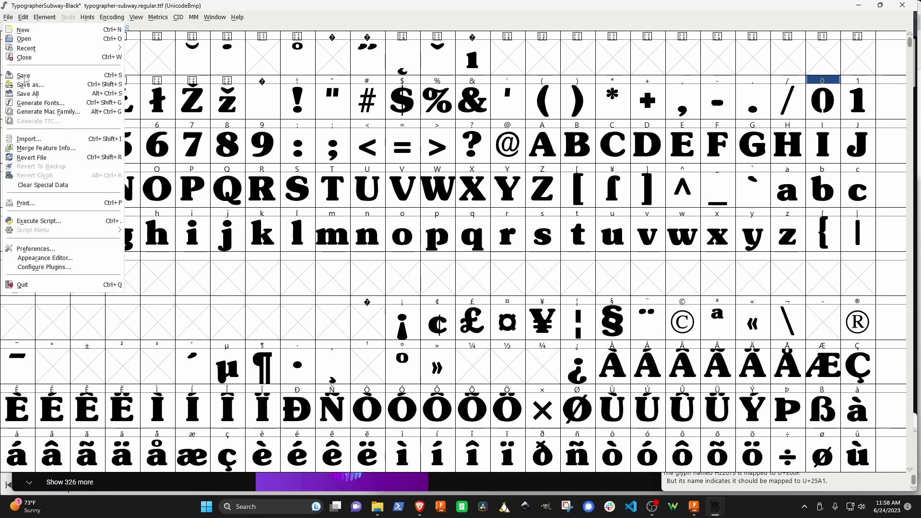
{"action": "left_click", "coordinate": [29, 103]}
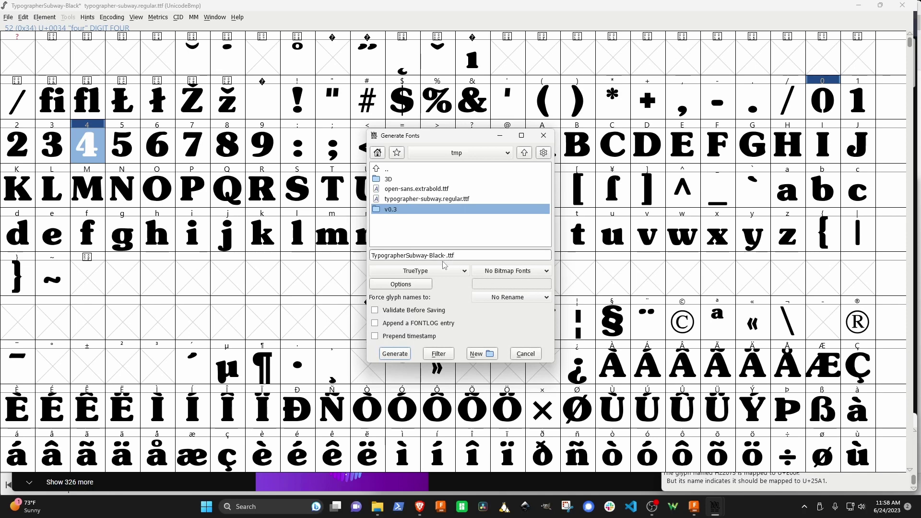
{"action": "type", "text": "-br"}
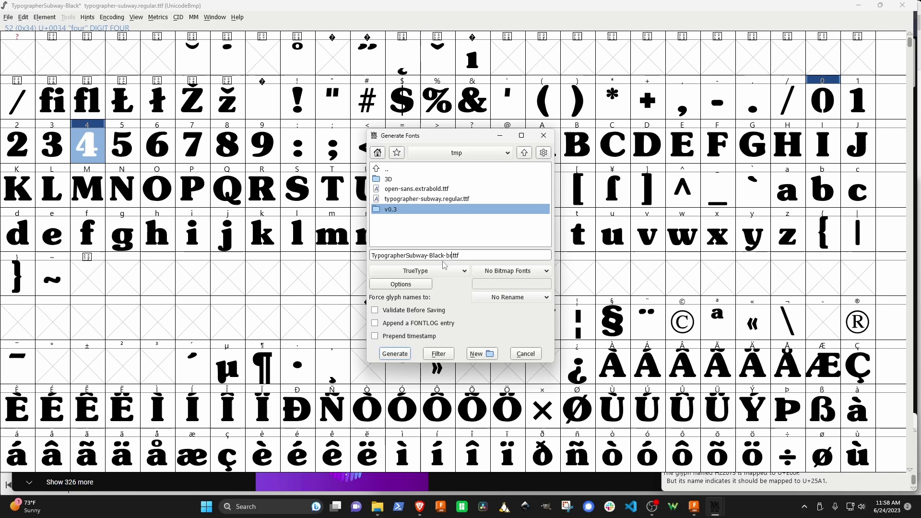
{"action": "type", "text": "igd"}
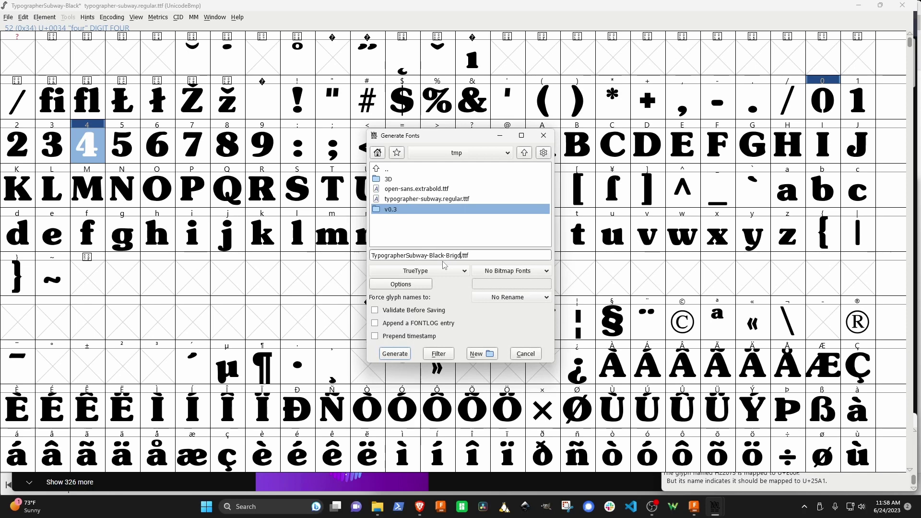
{"action": "left_click", "coordinate": [530, 356]}
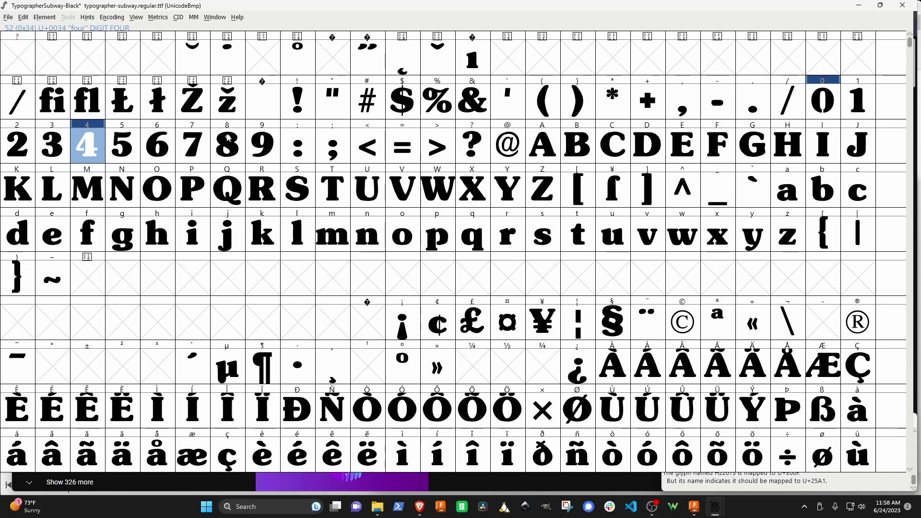
Step: In Font Info, set names to TypographerSubway-Black-Bridged / Typographer Subway Bridged, credit bridging, and regenerate UniqueID
{"action": "left_click", "coordinate": [45, 17]}
{"action": "left_click", "coordinate": [47, 31]}
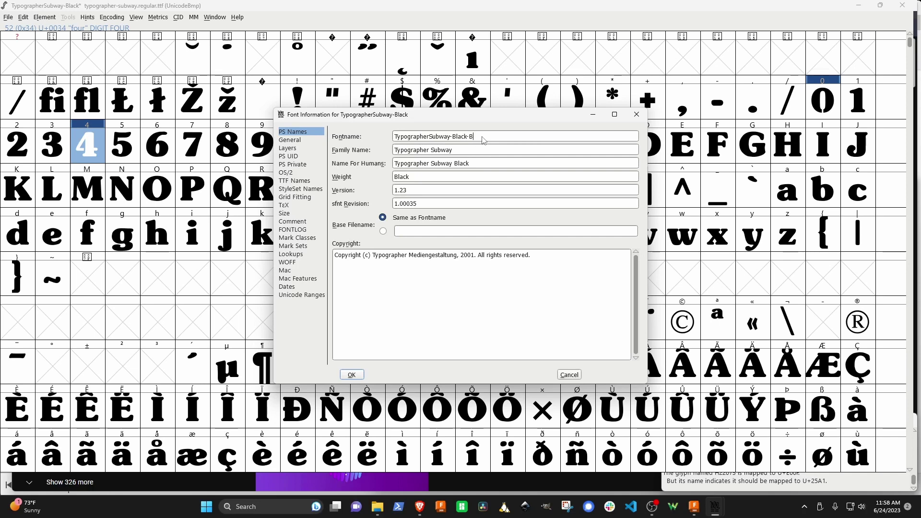
{"action": "type", "text": "ridged"}
{"action": "left_click", "coordinate": [464, 152]}
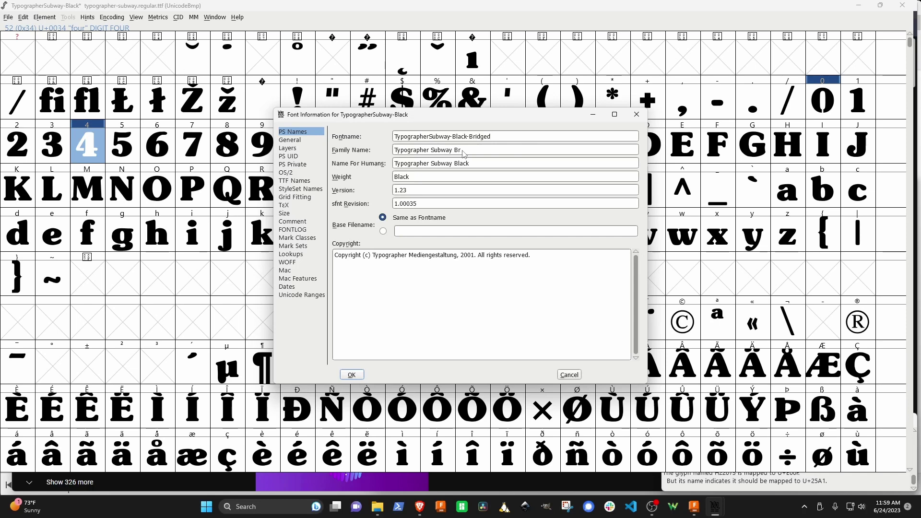
{"action": "type", "text": "Bridg"}
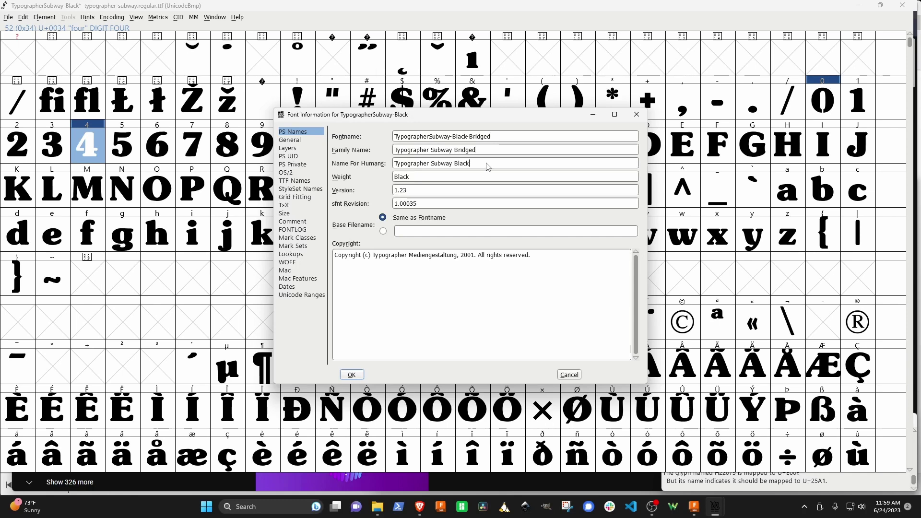
{"action": "type", "text": "ged"}
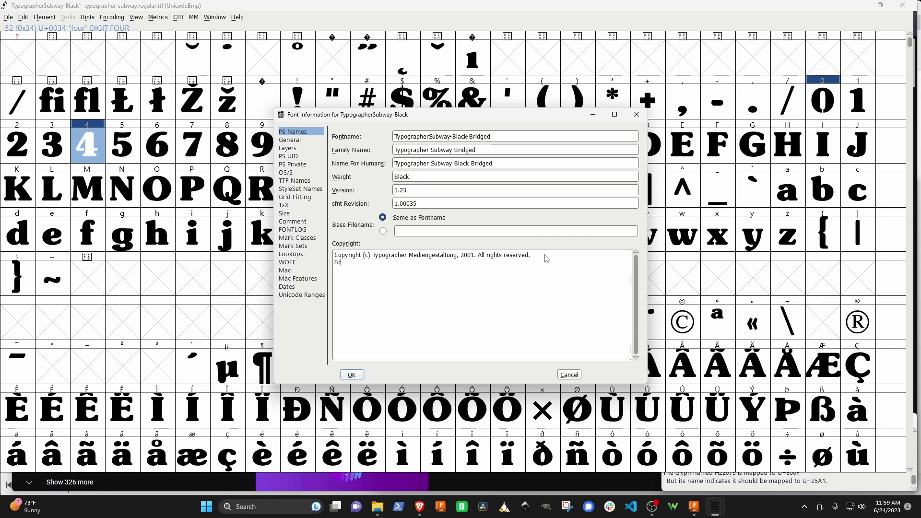
{"action": "type", "text": "idges"}
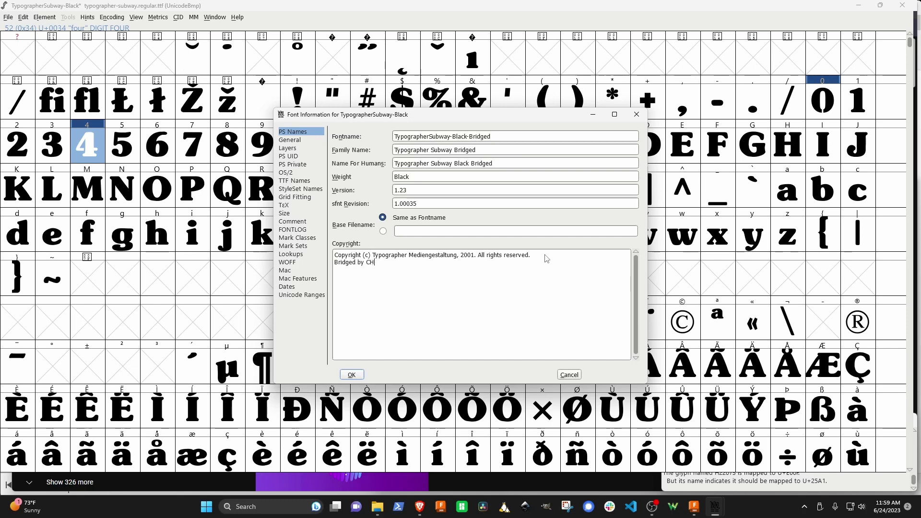
{"action": "left_click", "coordinate": [352, 375]}
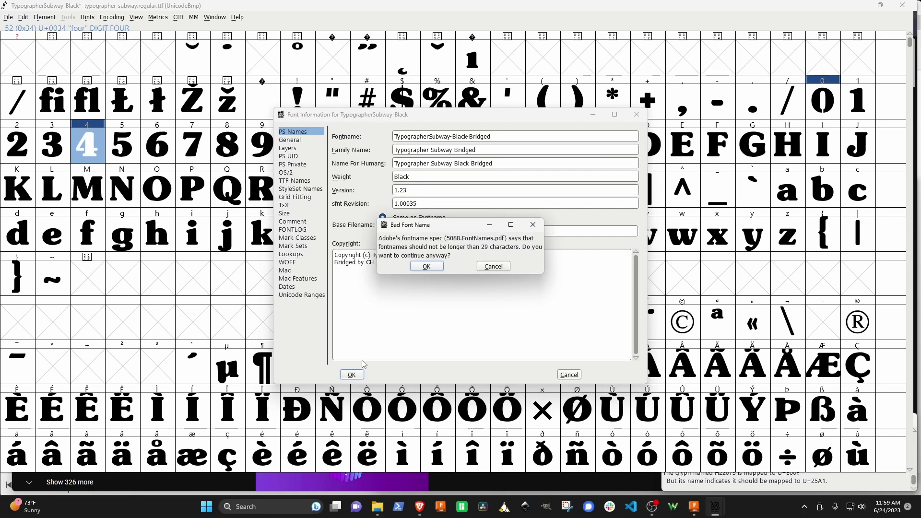
{"action": "left_click", "coordinate": [430, 269]}
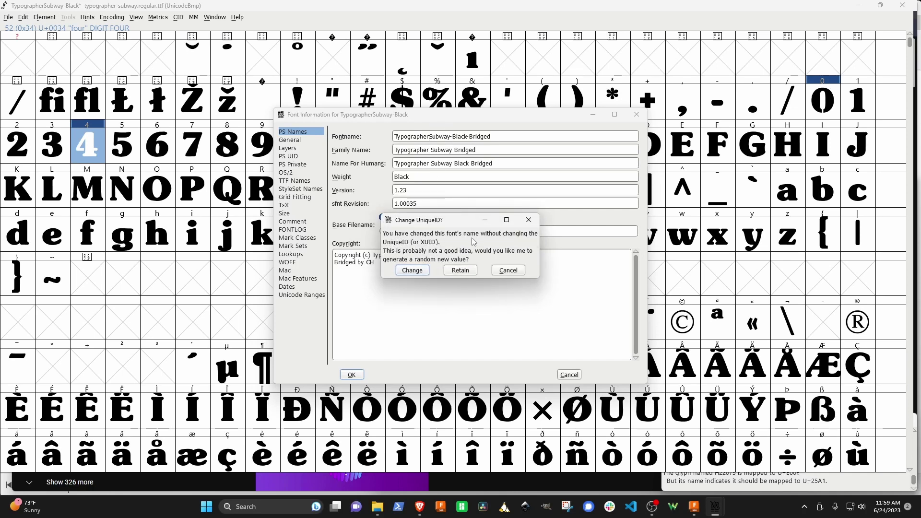
{"action": "left_click", "coordinate": [416, 273]}
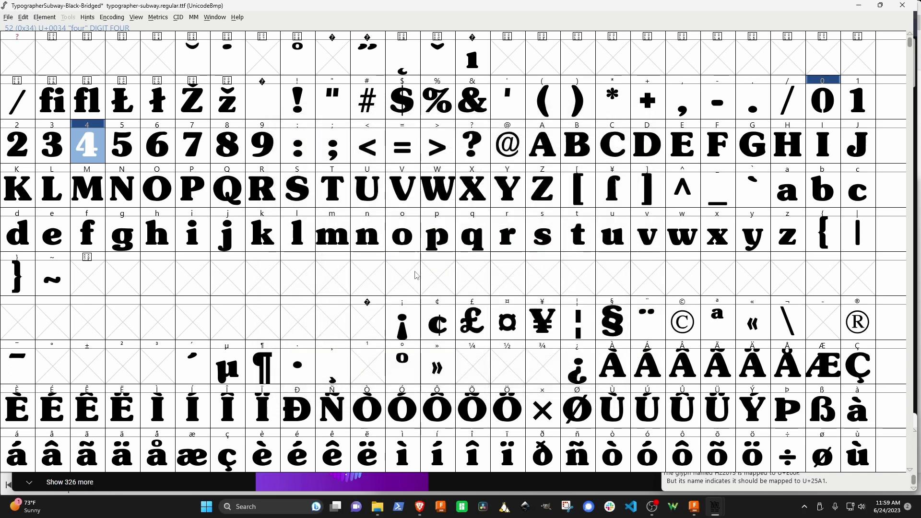
Step: Generate TypographerSubway-Black-Bridged.ttf as TrueType, accepting the non-standard em-size warning
{"action": "left_click", "coordinate": [7, 18]}
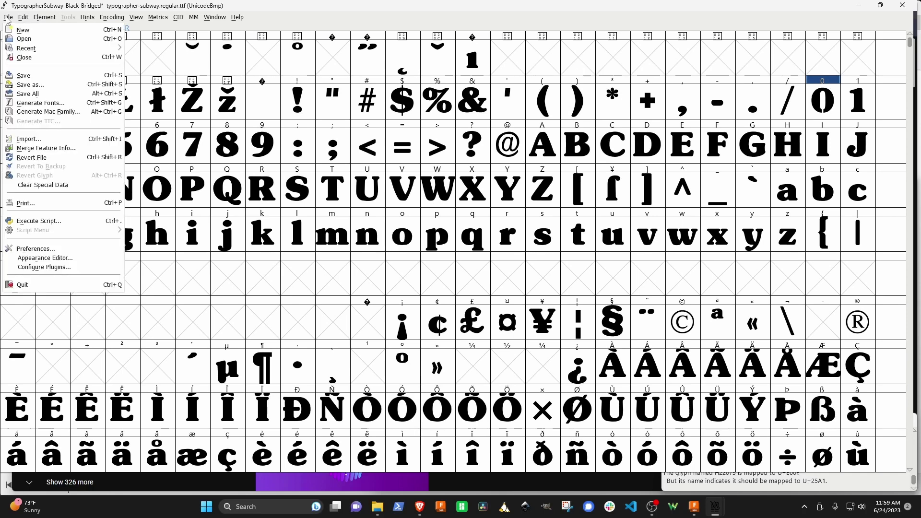
{"action": "left_click", "coordinate": [31, 104]}
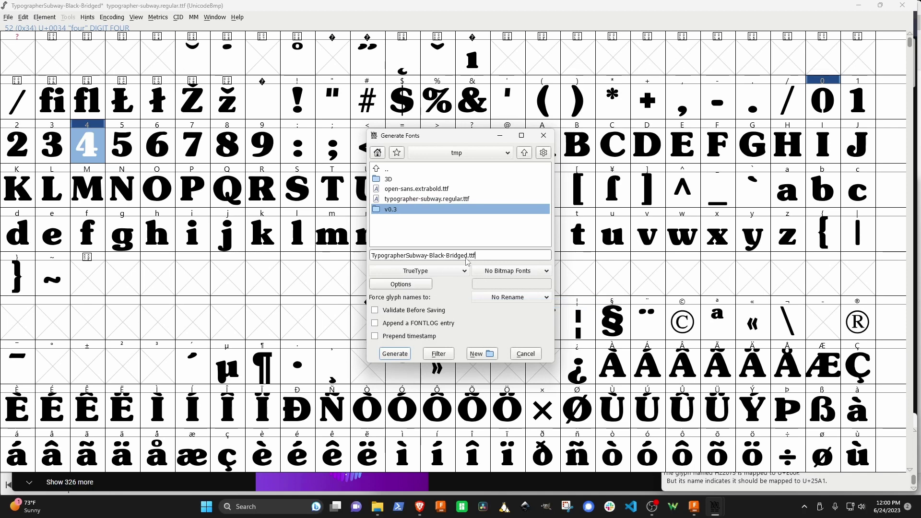
{"action": "left_click", "coordinate": [442, 273]}
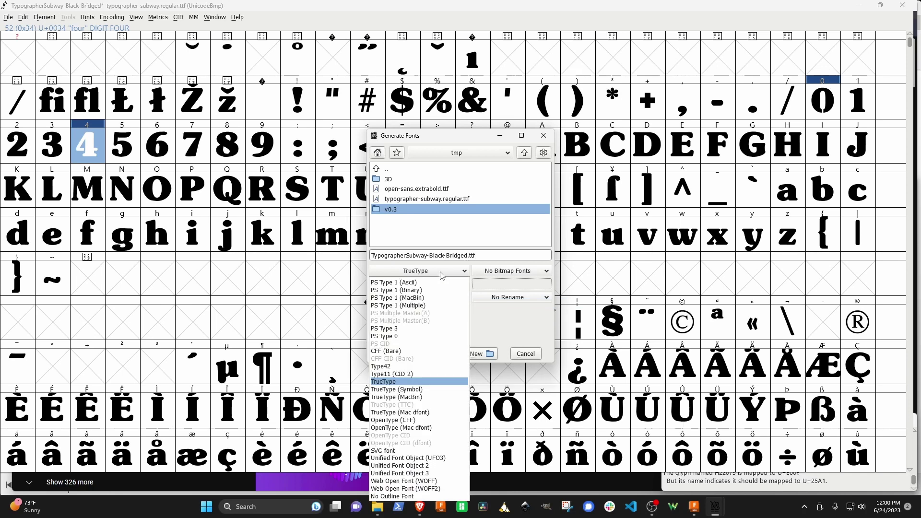
{"action": "left_click", "coordinate": [392, 382]}
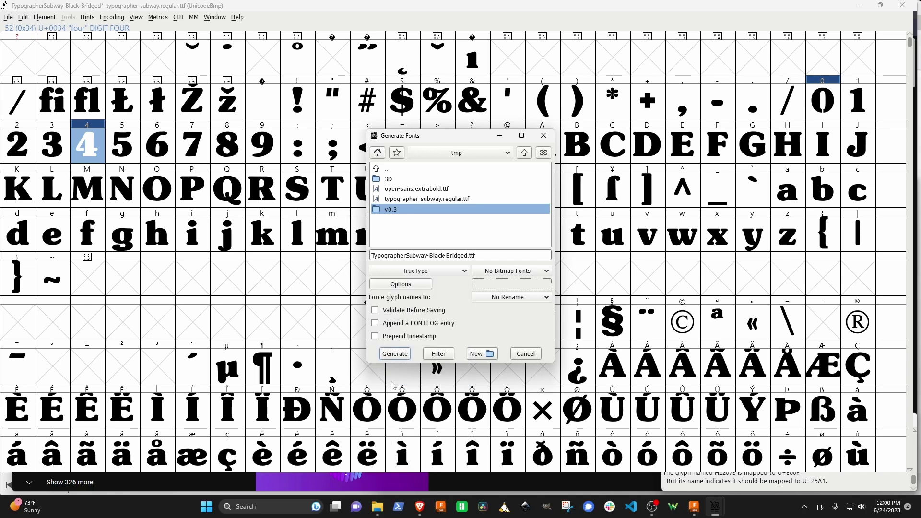
{"action": "left_click", "coordinate": [399, 357]}
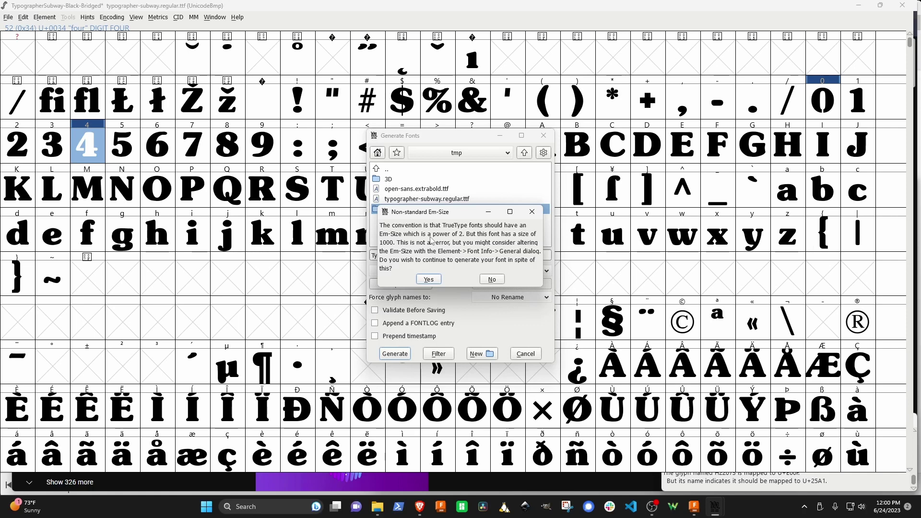
{"action": "left_click", "coordinate": [433, 283]}
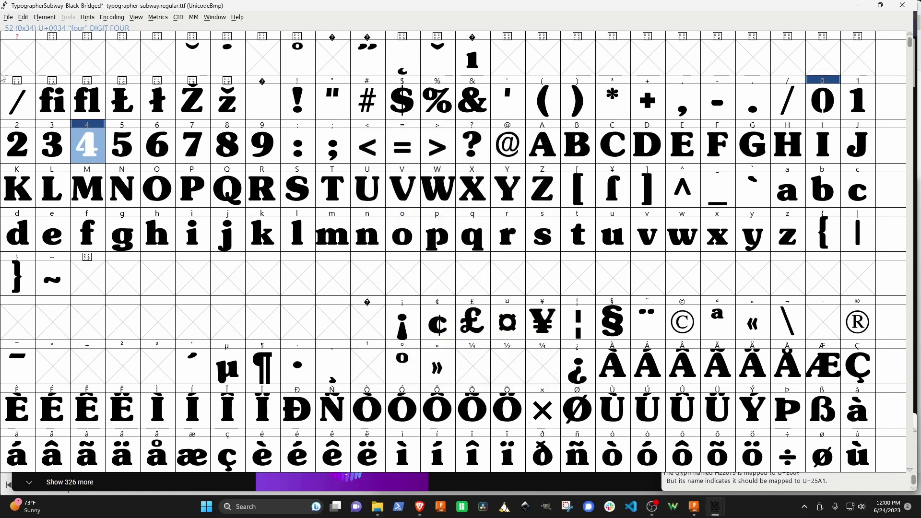
Step: Reopen Generate Fonts to verify the saved file, cancel it, and bring up File Explorer
{"action": "left_click", "coordinate": [8, 18]}
{"action": "left_click", "coordinate": [34, 106]}
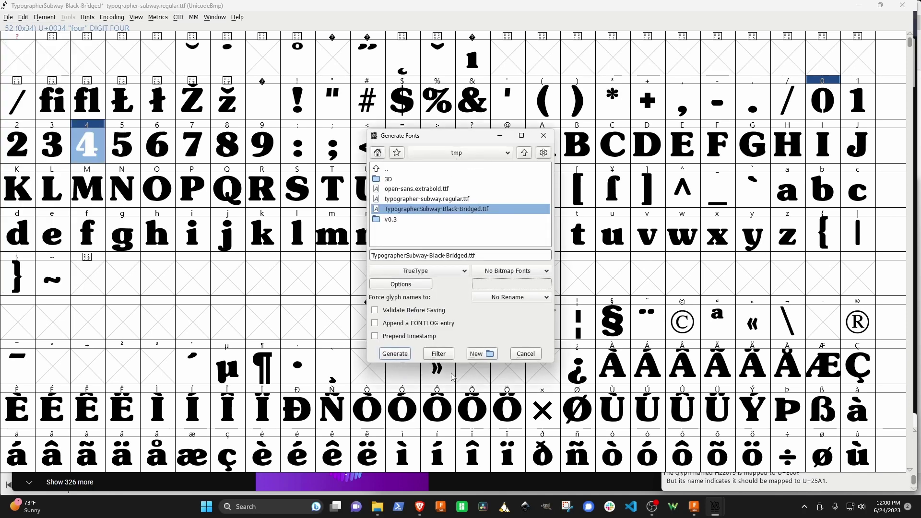
{"action": "left_click", "coordinate": [527, 353]}
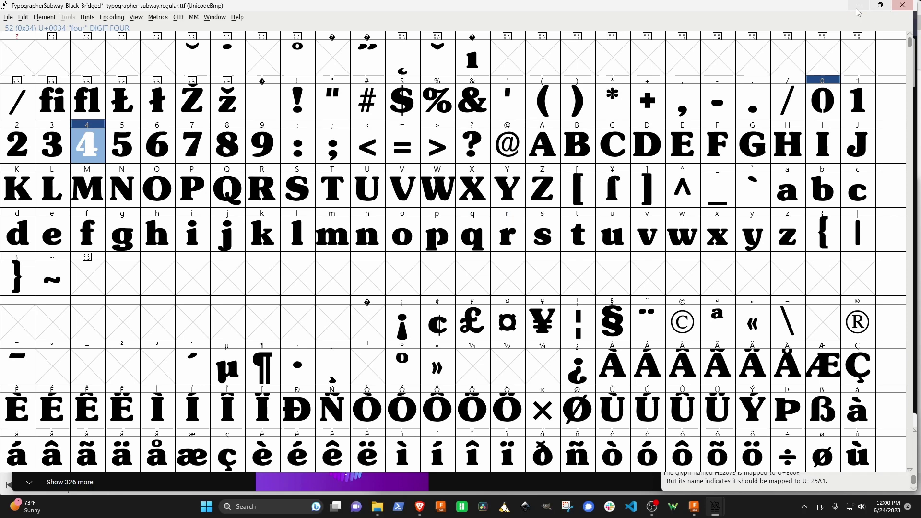
{"action": "left_click", "coordinate": [377, 508]}
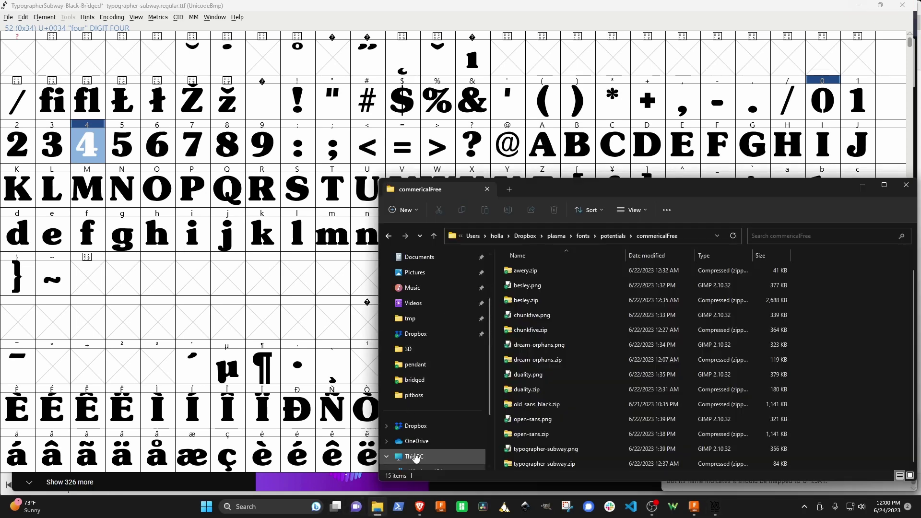
Step: Go to the tmp folder and double-click TypographerSubway-Black-Bridged.ttf to preview it
{"action": "left_click", "coordinate": [409, 319]}
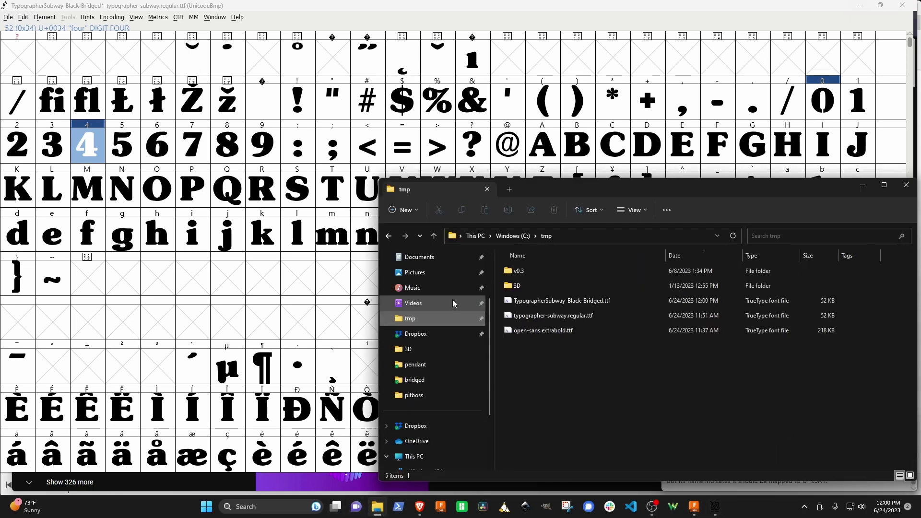
{"action": "double_click", "coordinate": [554, 304]}
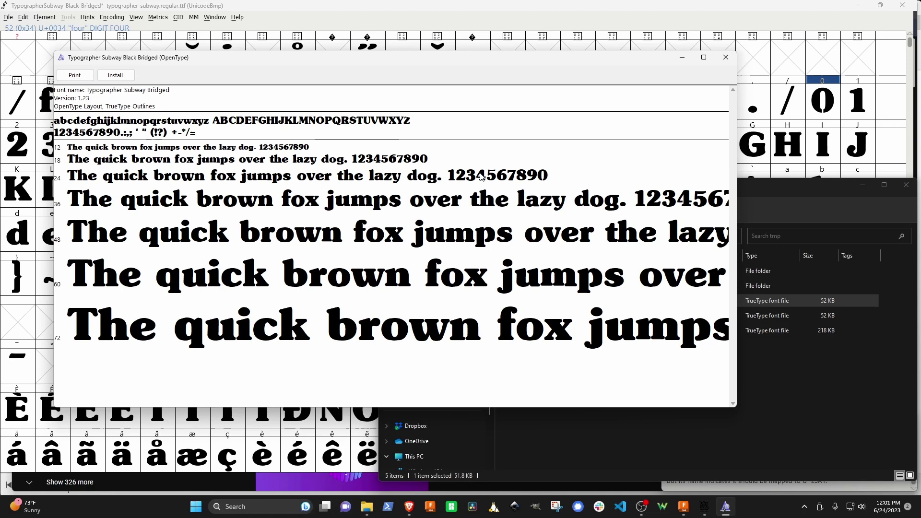
Step: Install the Typographer Subway Bridged font from the preview, then launch Fusion 360 from the taskbar
{"action": "left_click", "coordinate": [121, 80]}
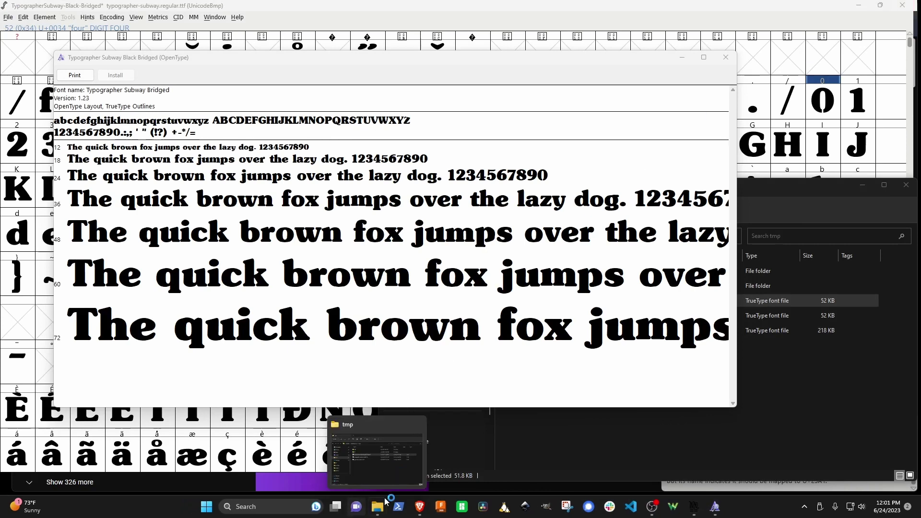
{"action": "left_click", "coordinate": [438, 508]}
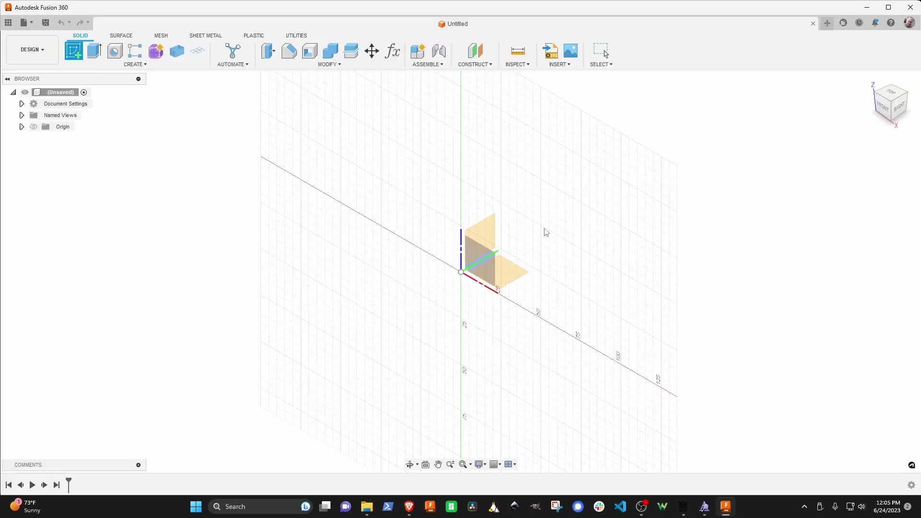
Step: Start a sketch on the top plane and draw the plate's 2-point rectangle
{"action": "left_click", "coordinate": [510, 267]}
{"action": "key", "text": "r"}
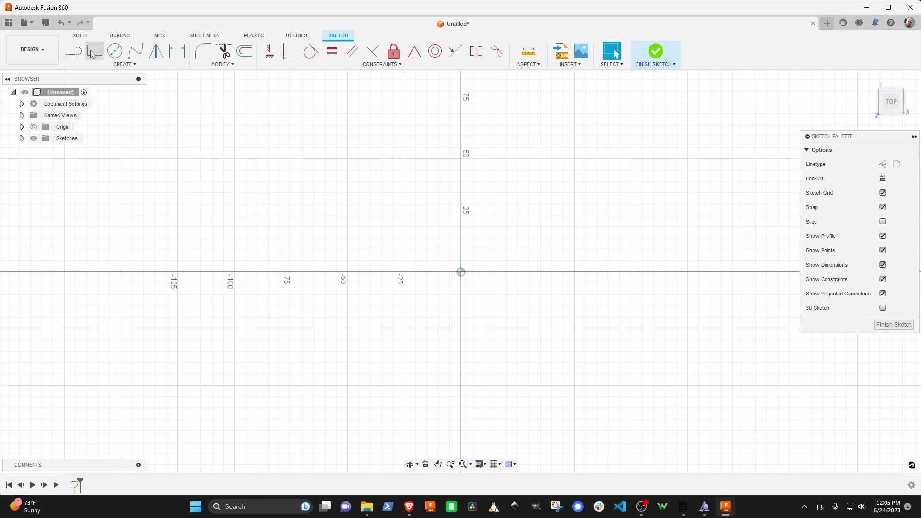
{"action": "left_click", "coordinate": [232, 118]}
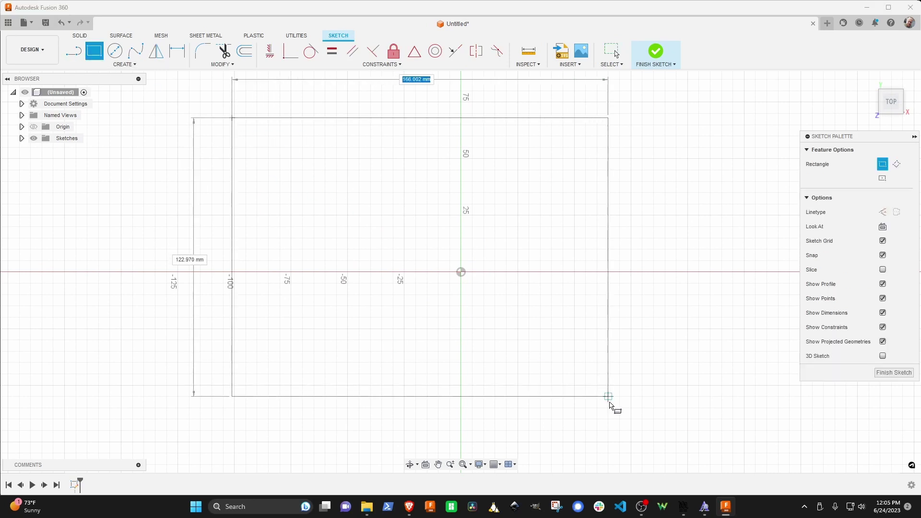
{"action": "left_click", "coordinate": [643, 431]}
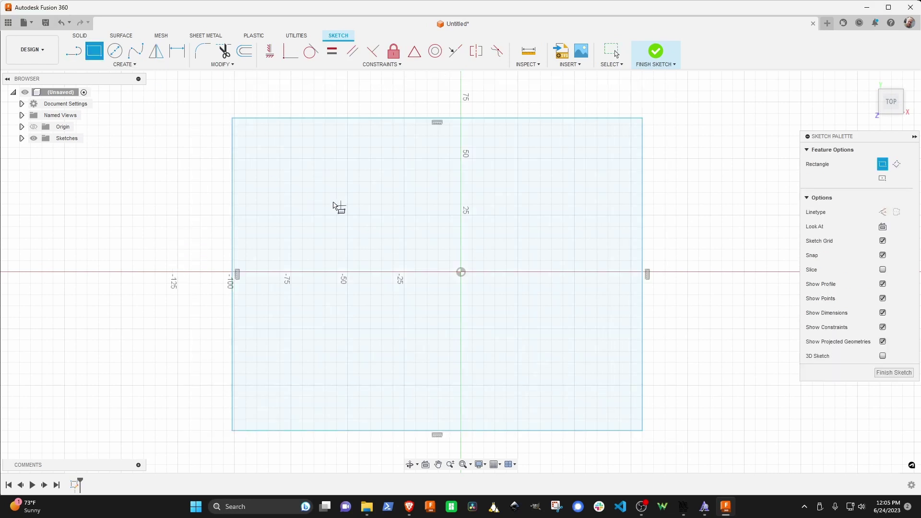
Step: Add two-line sketch text 'Font' and '04' at the rectangle's top-left
{"action": "left_click", "coordinate": [125, 64]}
{"action": "left_click", "coordinate": [95, 170]}
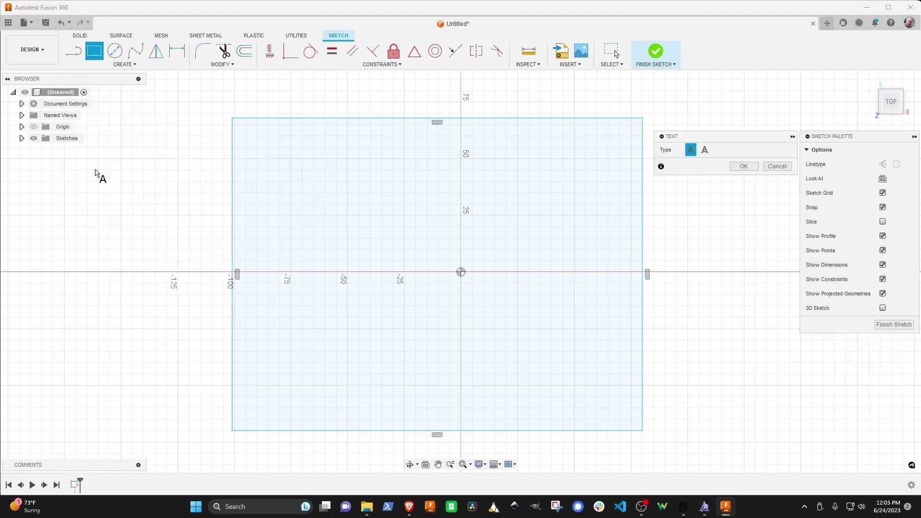
{"action": "left_click", "coordinate": [247, 127]}
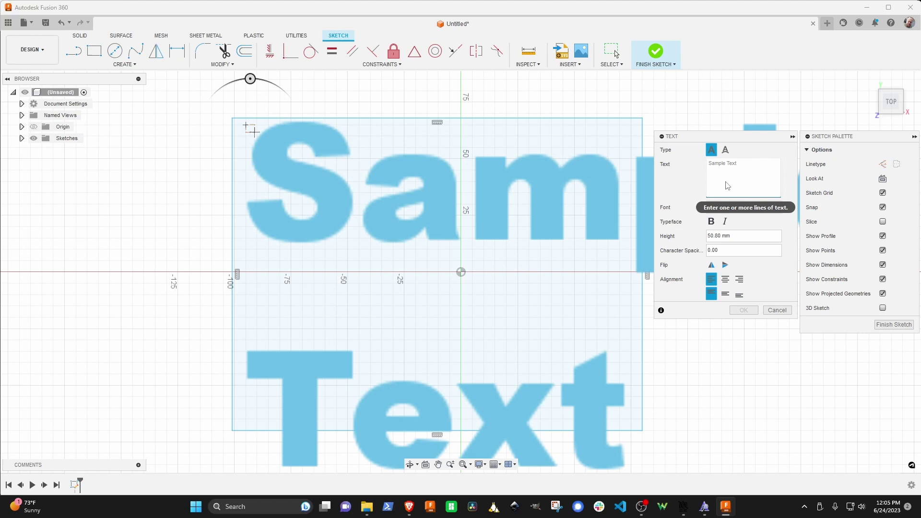
{"action": "type", "text": "S"}
{"action": "key", "text": "BackSpace"}
{"action": "type", "text": "Fon"}
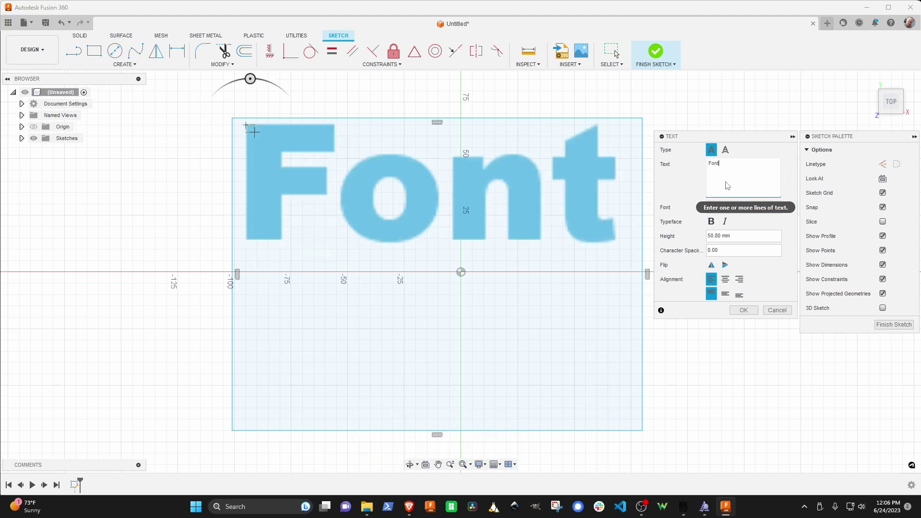
{"action": "type", "text": "t"}
{"action": "key", "text": "Return"}
{"action": "type", "text": "04"}
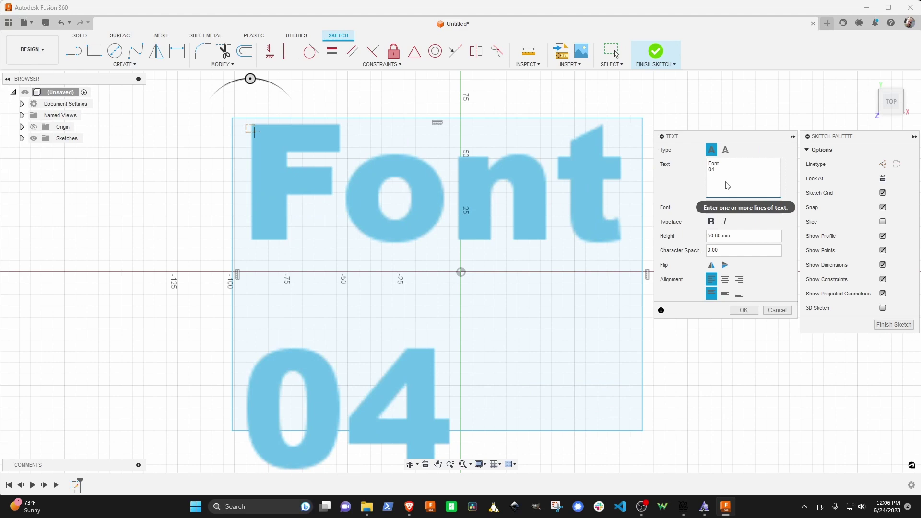
Step: Centre-align the text horizontally and vertically and set its height to 1.5 in
{"action": "left_click", "coordinate": [726, 279]}
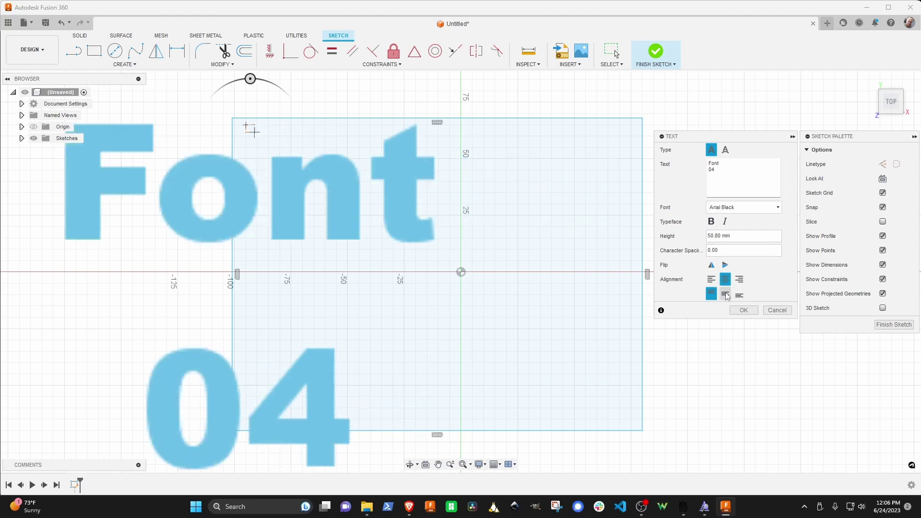
{"action": "left_click", "coordinate": [726, 295]}
{"action": "scroll", "coordinate": [555, 207], "scroll_direction": "down", "scroll_amount": 5}
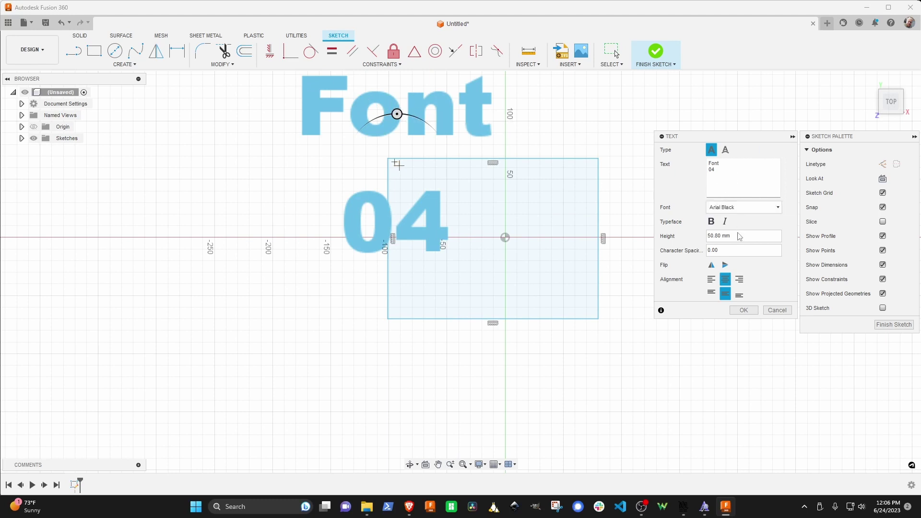
{"action": "left_click_drag", "start_coordinate": [729, 235], "coordinate": [700, 240]}
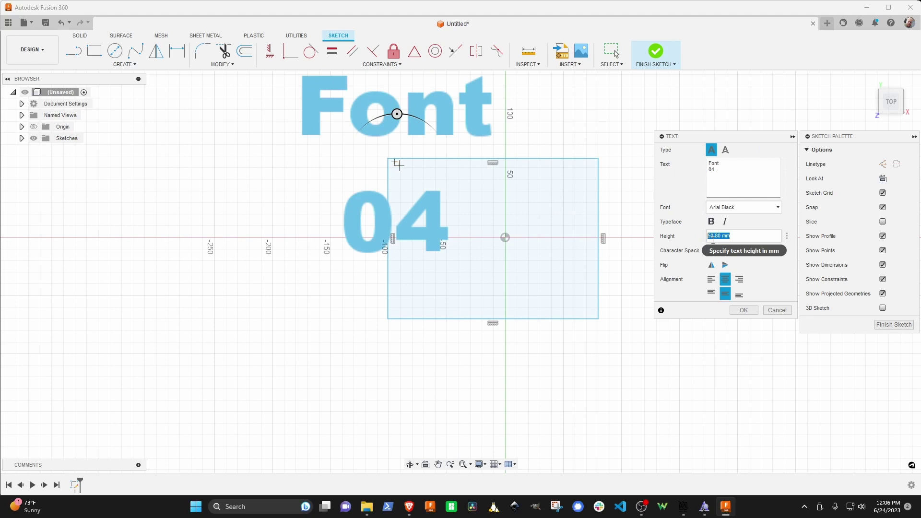
{"action": "type", "text": "1.5 in"}
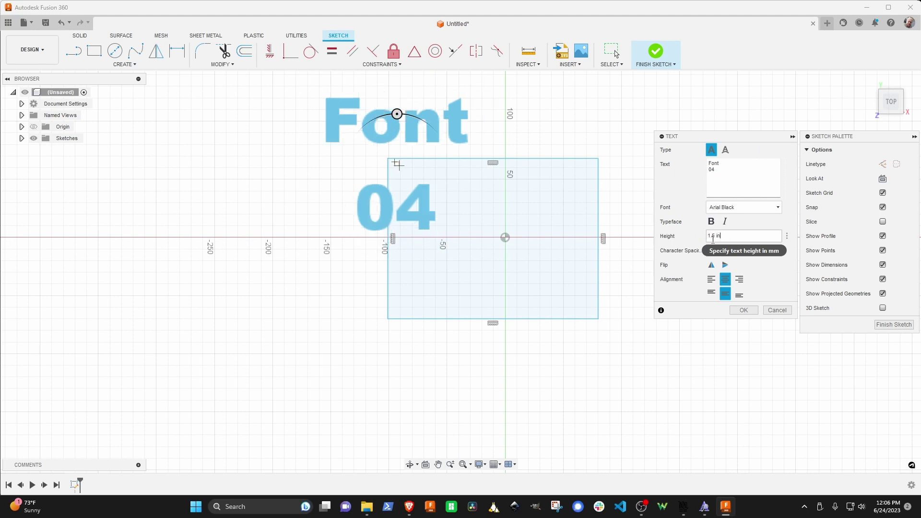
Step: Set the font to Typographer Subway Bridged, confirm, and move the text to the rectangle's centre
{"action": "left_click", "coordinate": [745, 209]}
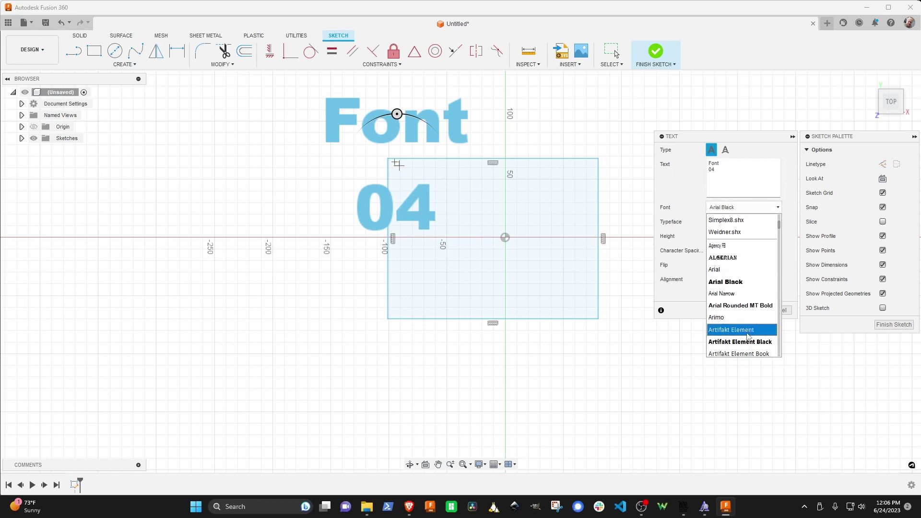
{"action": "scroll", "coordinate": [748, 336], "scroll_direction": "down", "scroll_amount": 10}
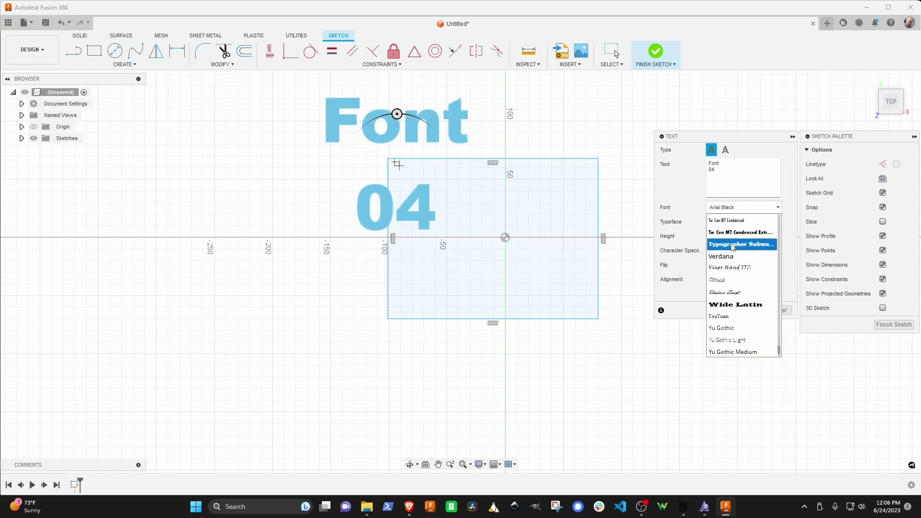
{"action": "left_click", "coordinate": [734, 245]}
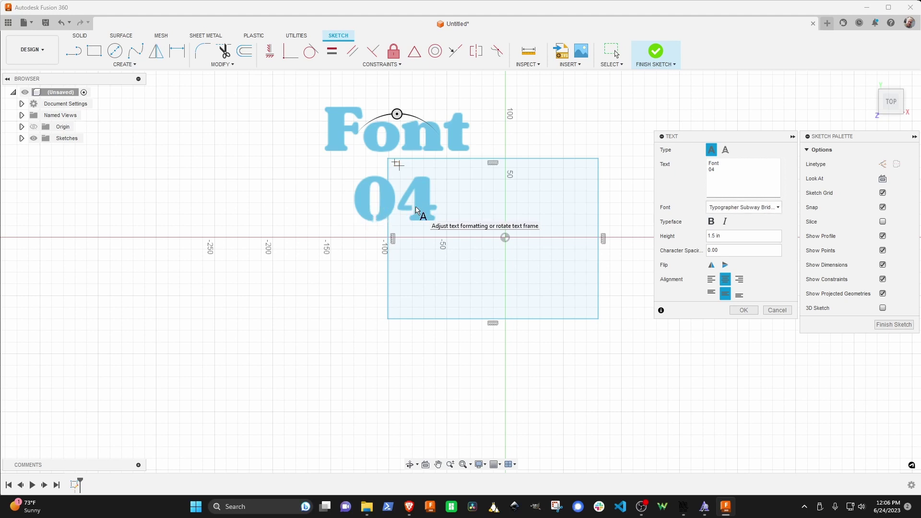
{"action": "left_click", "coordinate": [744, 311]}
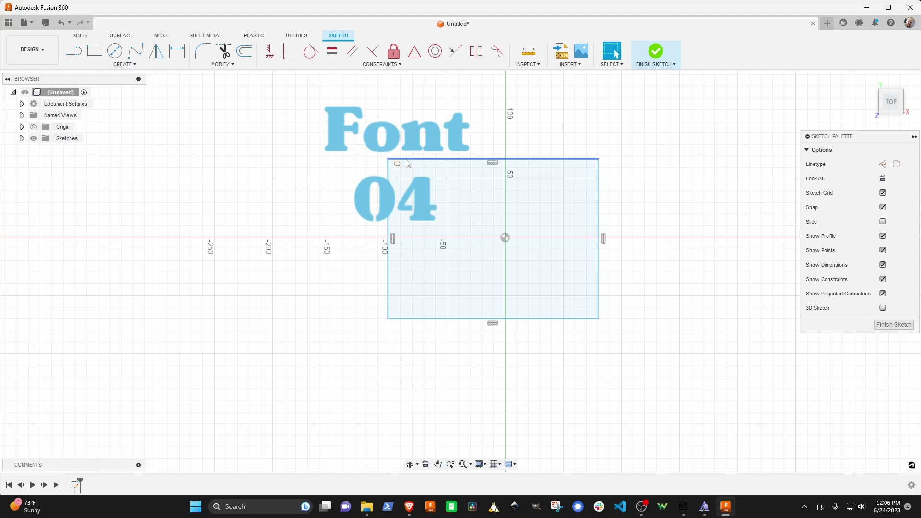
{"action": "left_click_drag", "start_coordinate": [371, 138], "coordinate": [474, 204]}
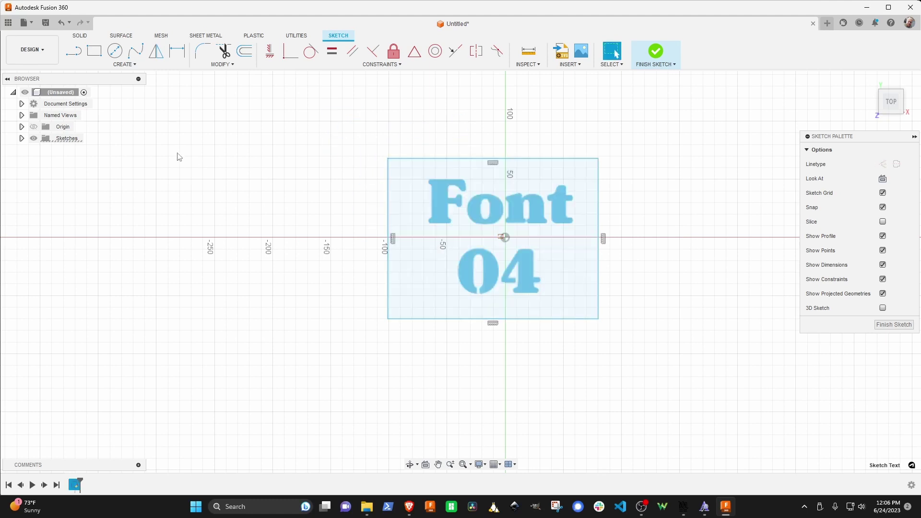
Step: Finish the sketch and extrude the rectangle into the plate body, then revise its thickness
{"action": "left_click", "coordinate": [885, 331]}
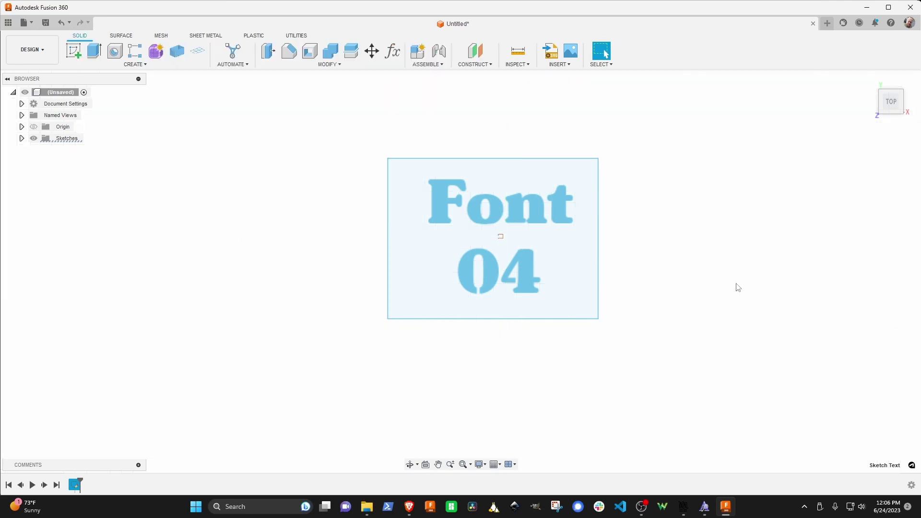
{"action": "left_click", "coordinate": [94, 50]}
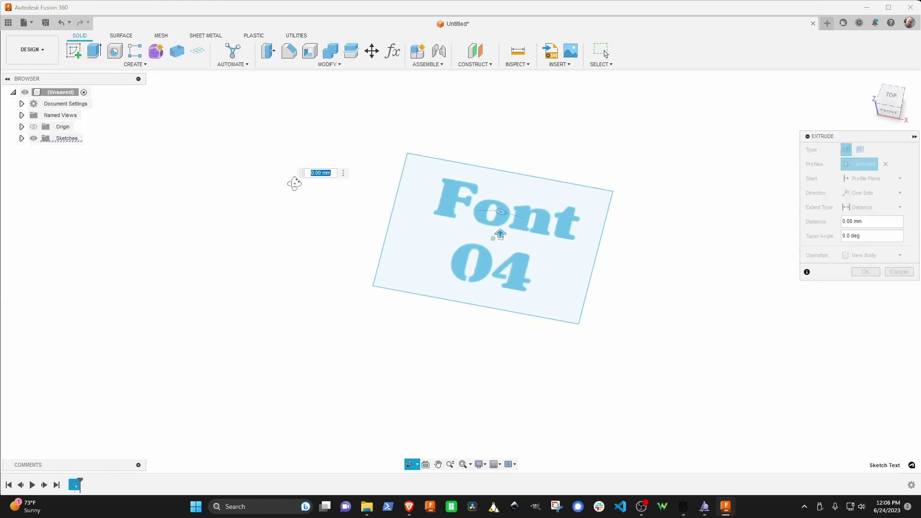
{"action": "left_click", "coordinate": [407, 241]}
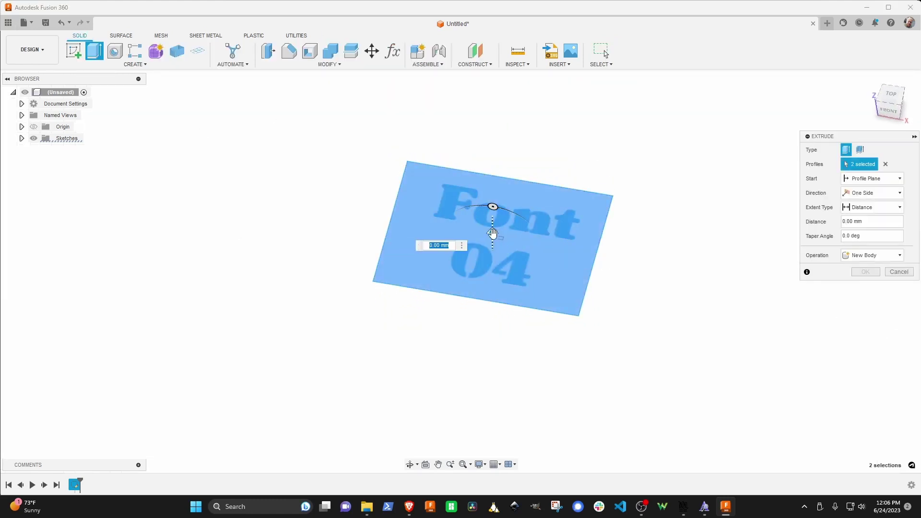
{"action": "left_click_drag", "start_coordinate": [493, 233], "coordinate": [490, 237]}
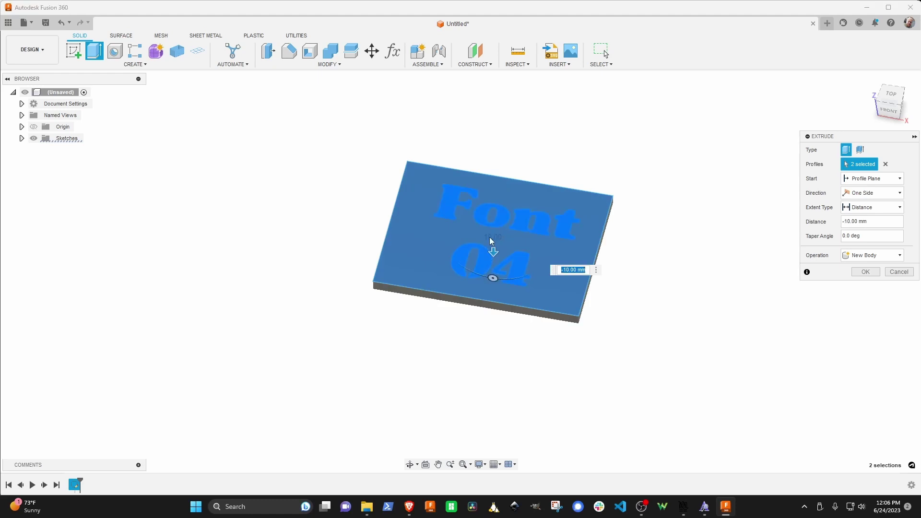
{"action": "type", "text": "2"}
{"action": "key", "text": "Return"}
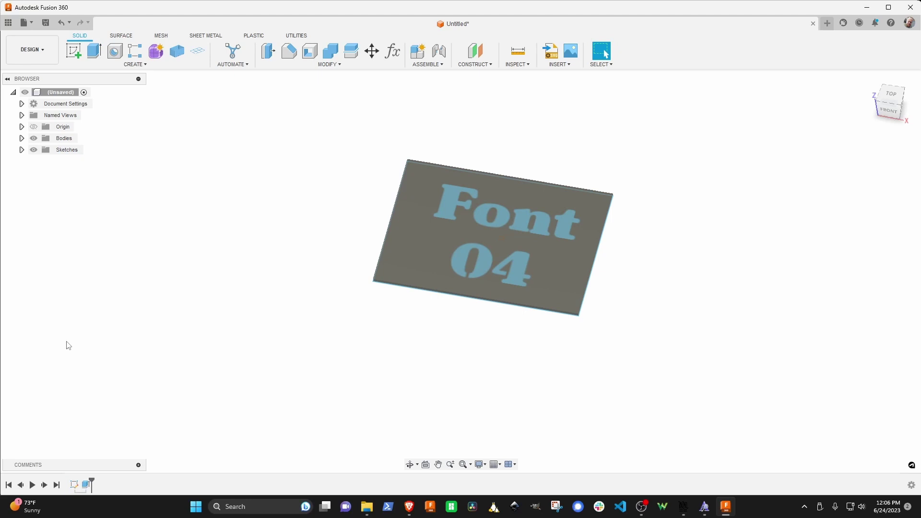
{"action": "double_click", "coordinate": [87, 485]}
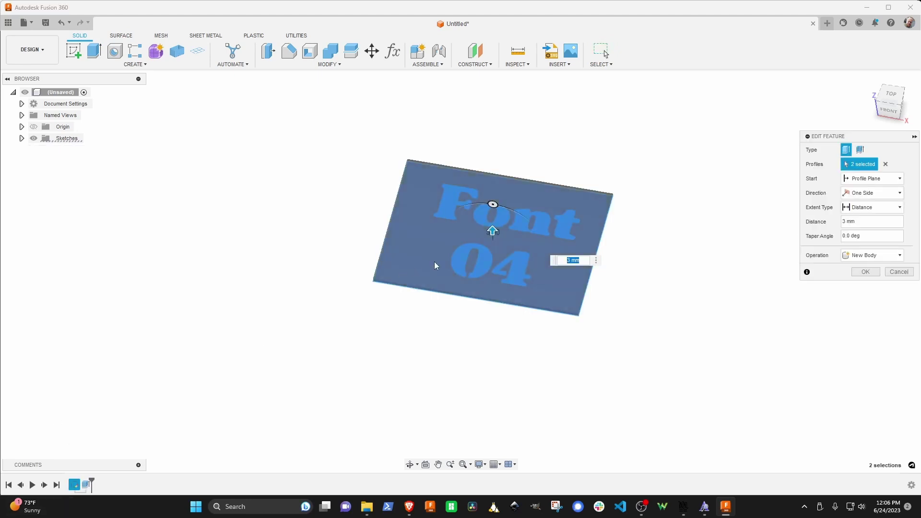
{"action": "key", "text": "Return"}
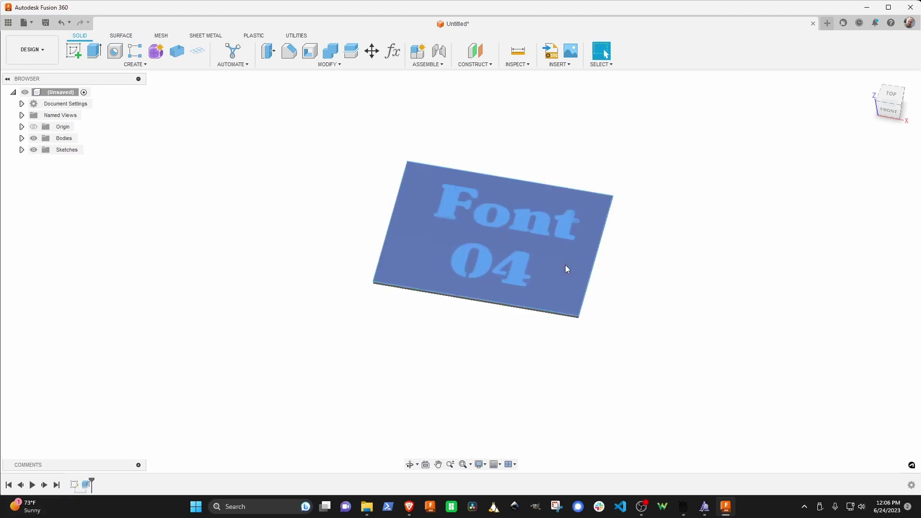
Step: Extrude the Font 04 lettering as a -3 mm cut through the plate
{"action": "left_click", "coordinate": [94, 50]}
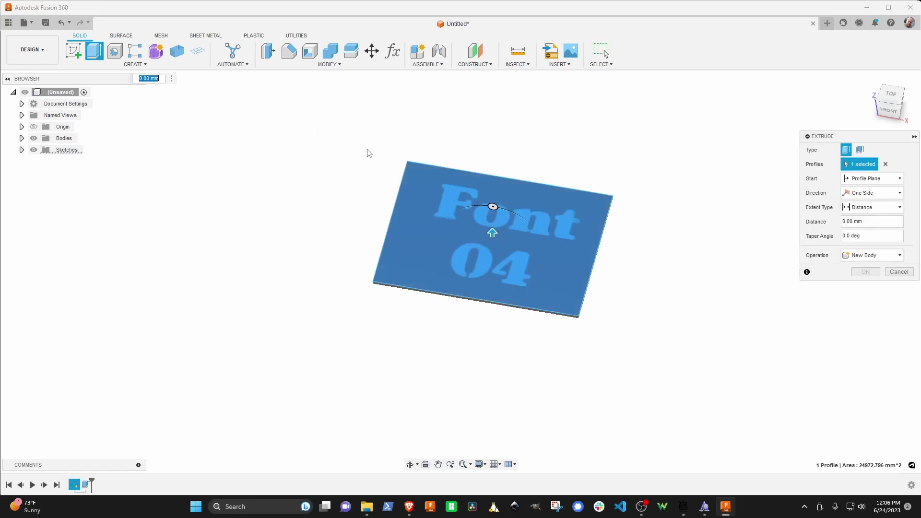
{"action": "left_click", "coordinate": [886, 165]}
{"action": "left_click", "coordinate": [498, 206]}
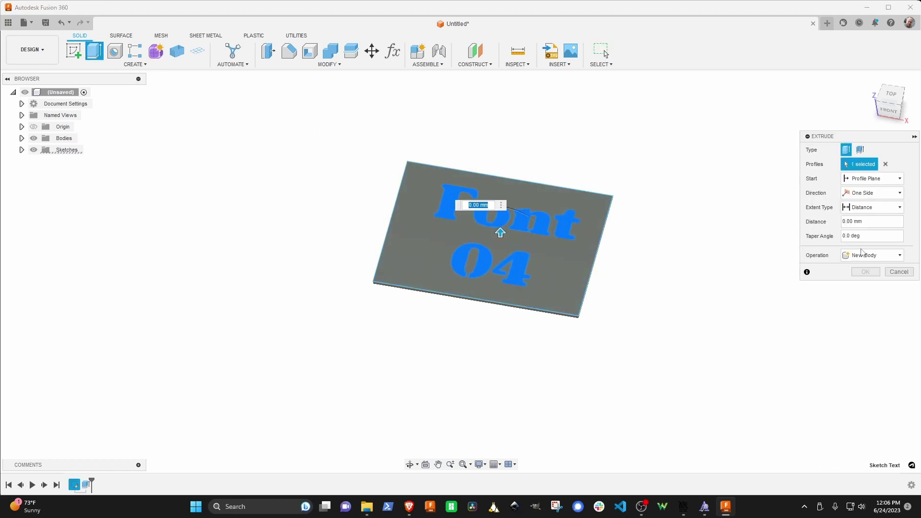
{"action": "left_click_drag", "start_coordinate": [500, 233], "coordinate": [501, 245]}
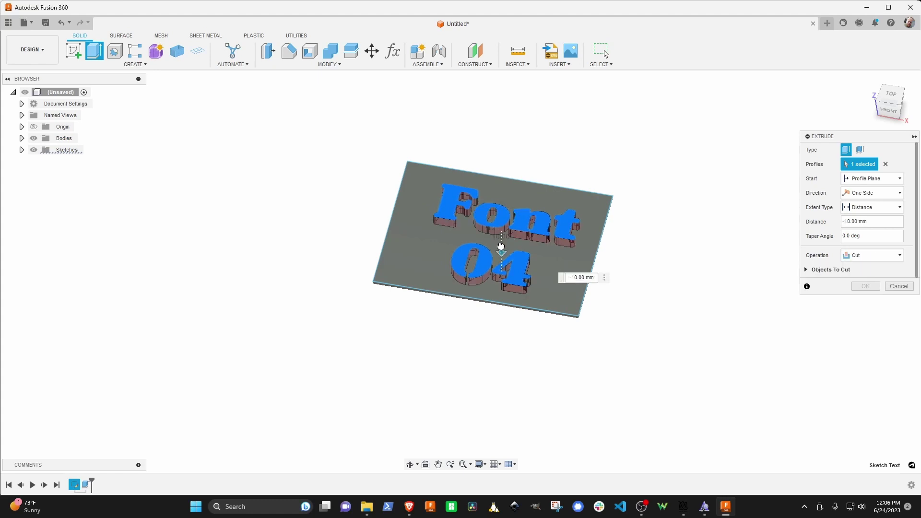
{"action": "type", "text": "-"}
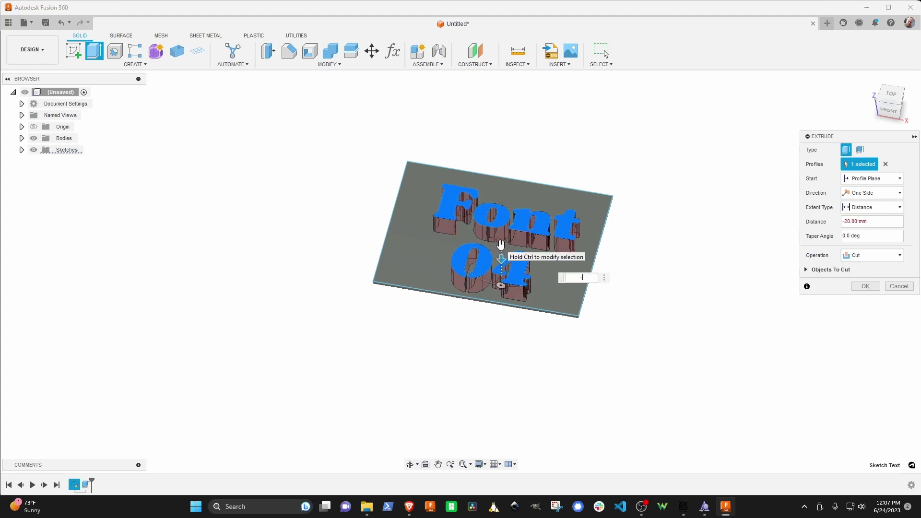
{"action": "type", "text": "3"}
{"action": "key", "text": "Return"}
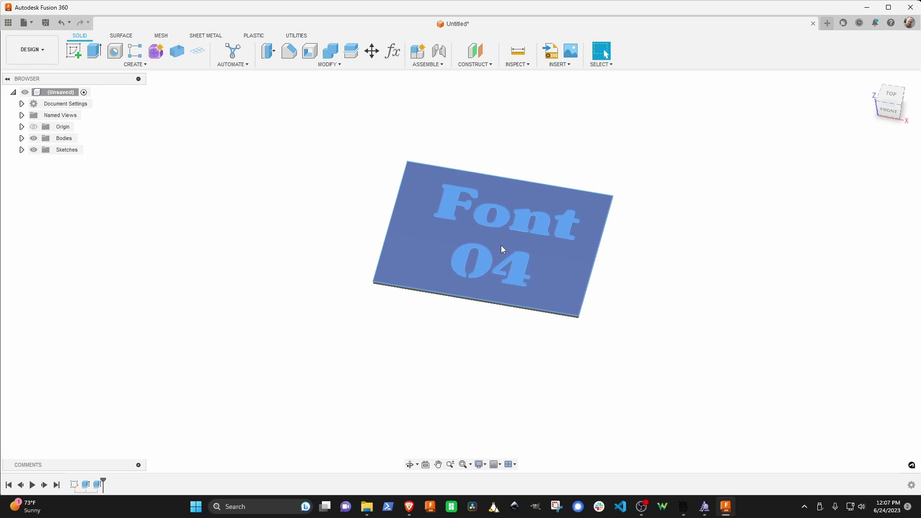
Step: Hide the text sketch, then inspect the Font 04 cutouts from top and tilted views
{"action": "left_click", "coordinate": [34, 149]}
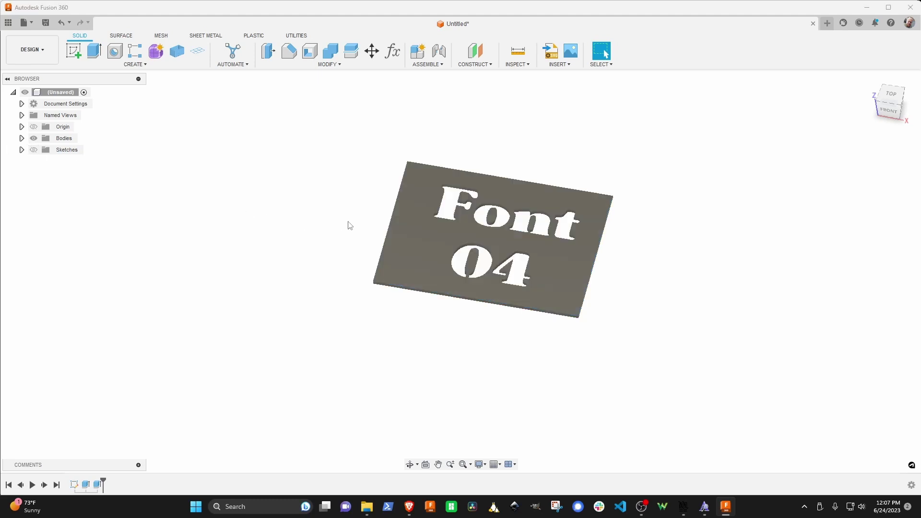
{"action": "left_click_drag", "start_coordinate": [513, 238], "coordinate": [469, 298]}
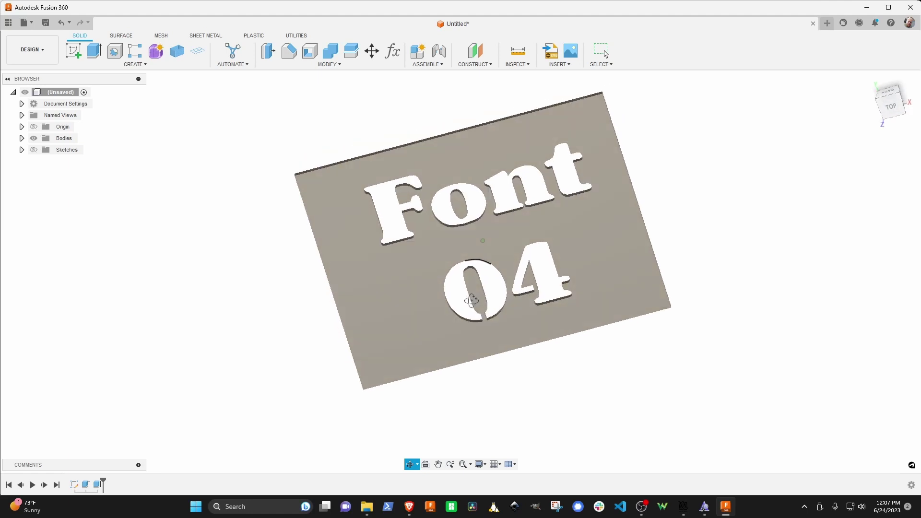
{"action": "key", "text": "Escape"}
{"action": "left_click_drag", "start_coordinate": [468, 223], "coordinate": [451, 173]}
{"action": "left_click", "coordinate": [891, 95]}
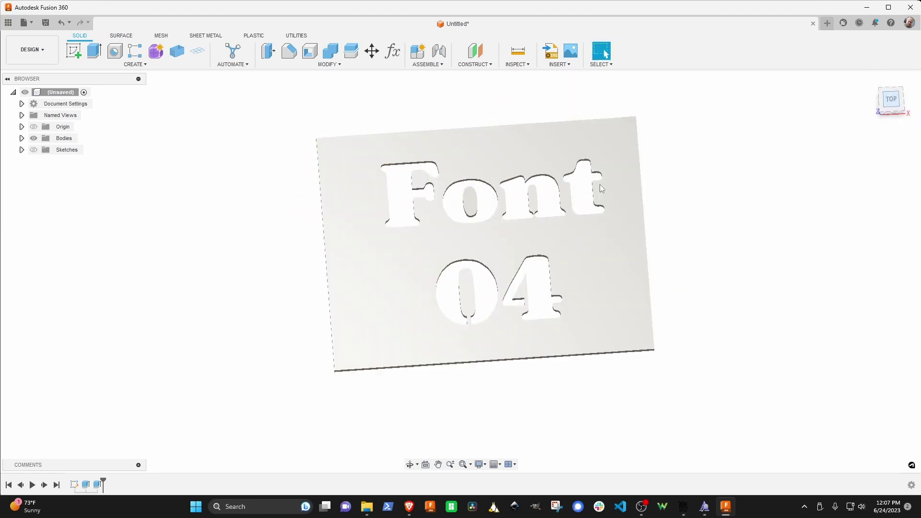
{"action": "left_click_drag", "start_coordinate": [446, 265], "coordinate": [417, 243]}
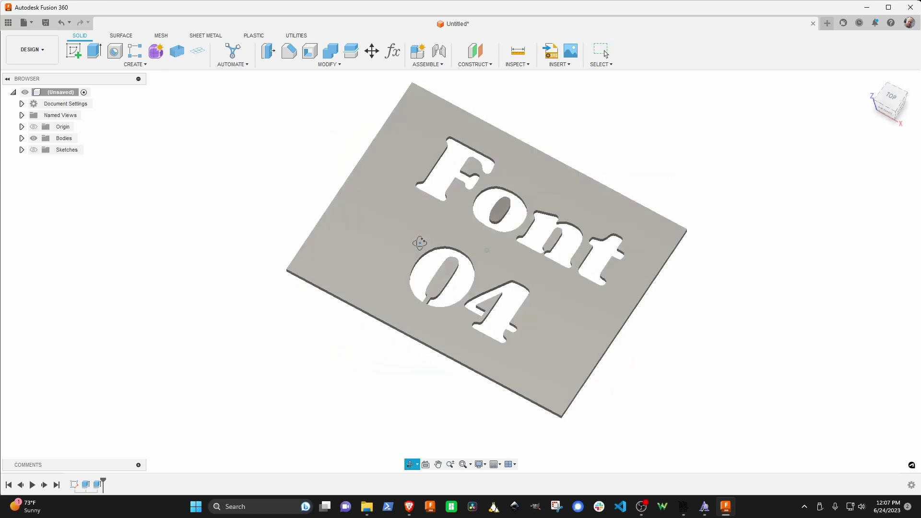
{"action": "key", "text": "Escape"}
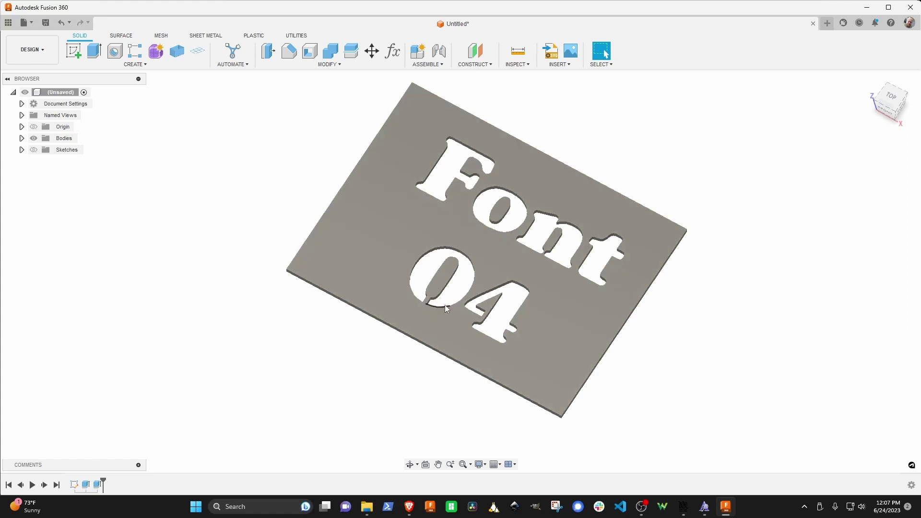
Step: Close the Typographer Subway Black Bridged font preview window
{"action": "left_click", "coordinate": [705, 510]}
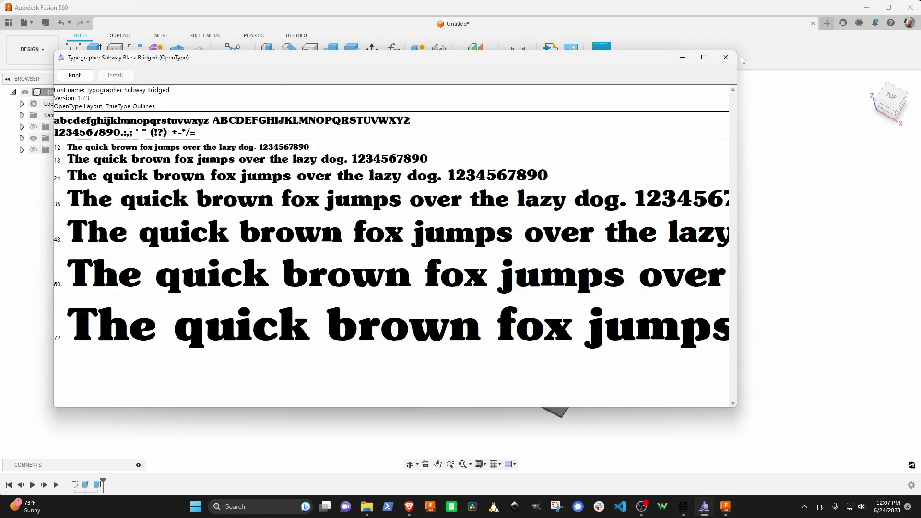
{"action": "left_click", "coordinate": [726, 57]}
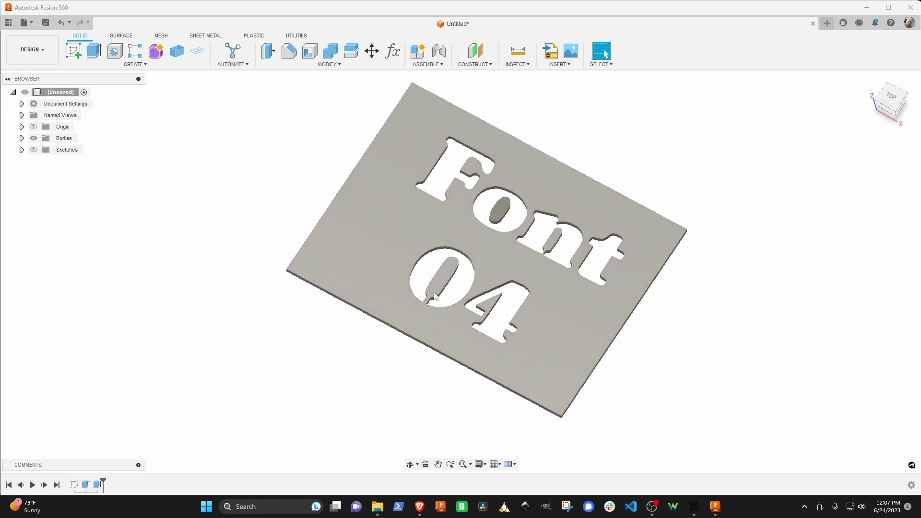
{"action": "left_click_drag", "start_coordinate": [493, 325], "coordinate": [454, 300]}
{"action": "key", "text": "Escape"}
{"action": "key", "text": "Escape"}
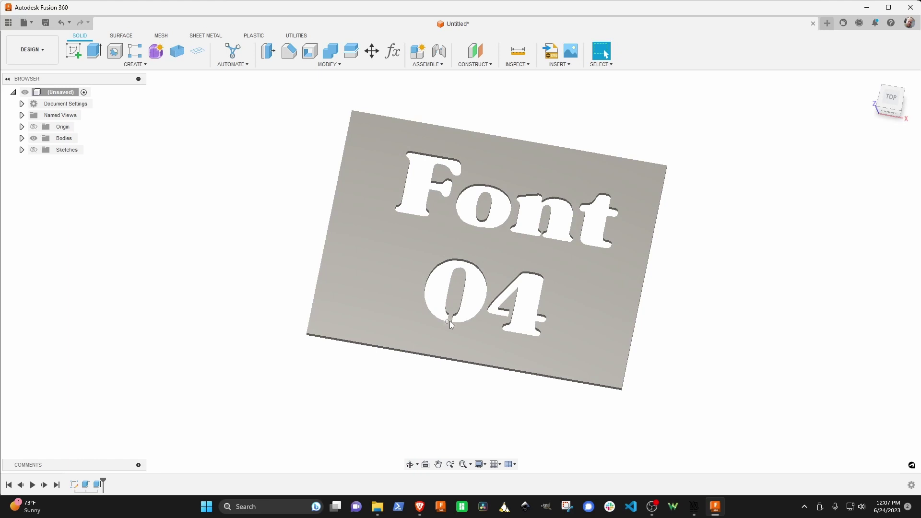